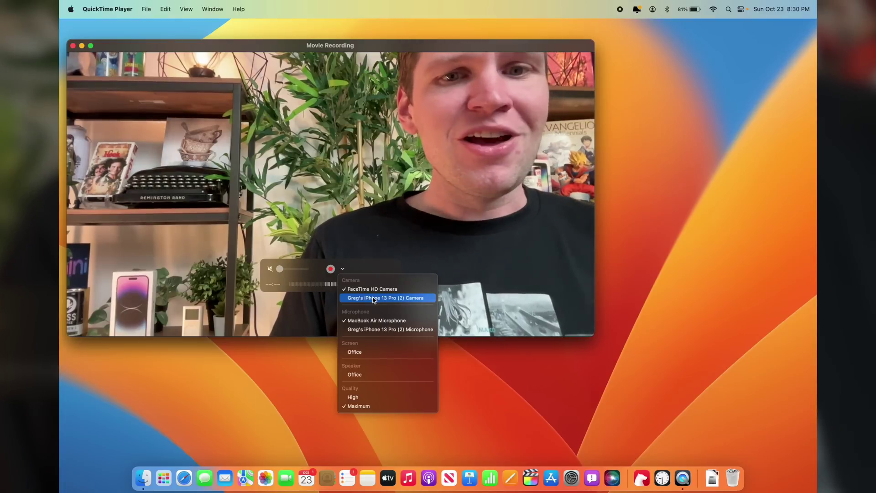
# Switch the movie recording's camera to the iPhone 13 Pro camera and enable the Center Stage video effect
pyautogui.click(373, 298)
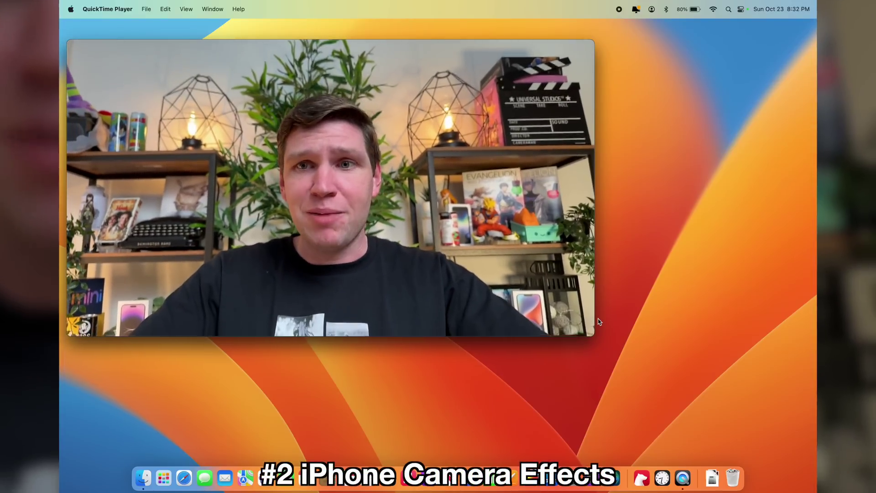
pyautogui.click(741, 10)
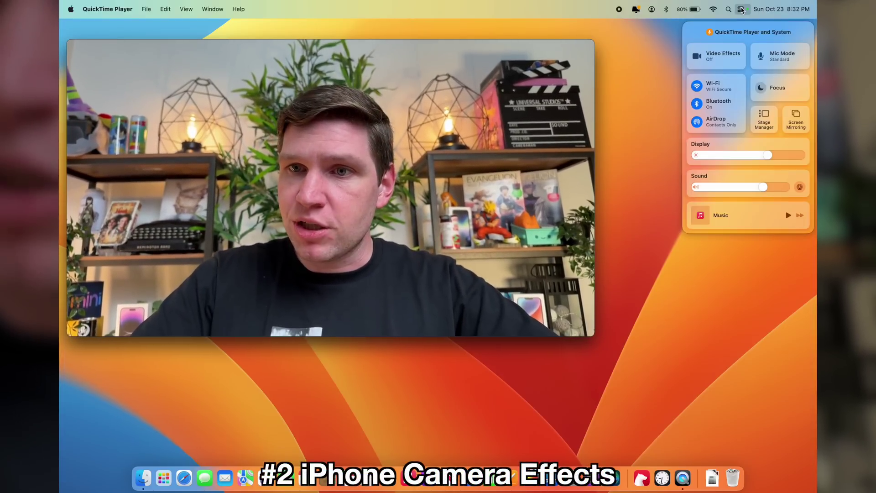
pyautogui.click(733, 60)
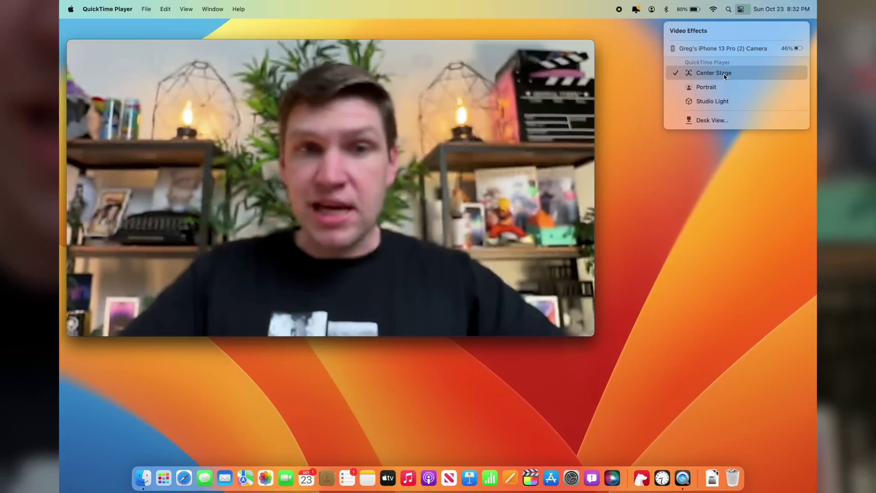
pyautogui.click(724, 76)
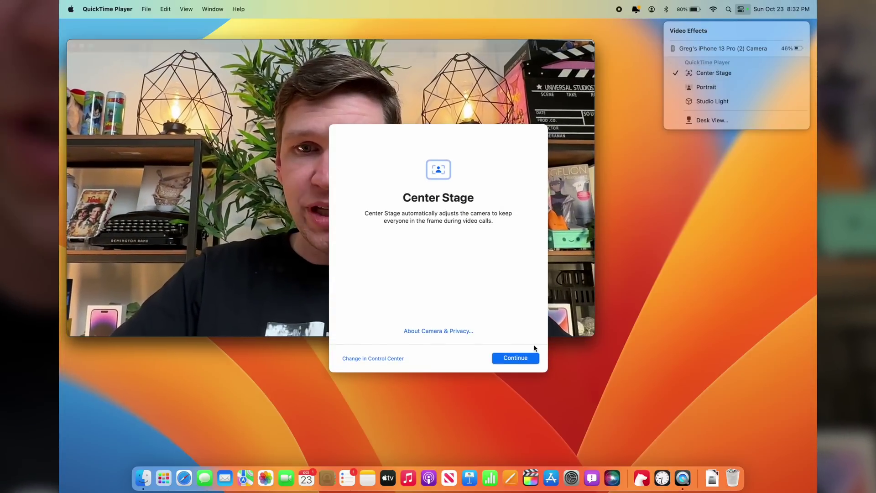
pyautogui.click(527, 361)
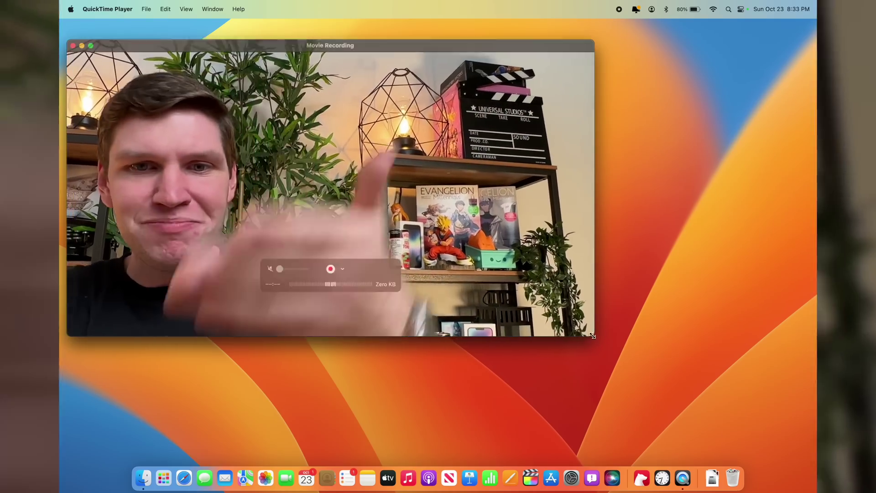
# Enlarge the Movie Recording window and turn on the Portrait video effect for the iPhone camera
pyautogui.moveTo(594, 338); pyautogui.dragTo(716, 404)
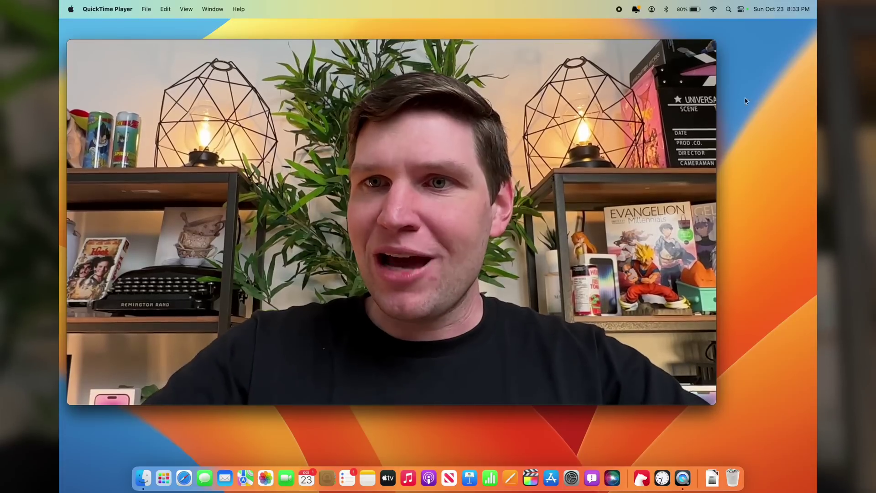
pyautogui.click(740, 9)
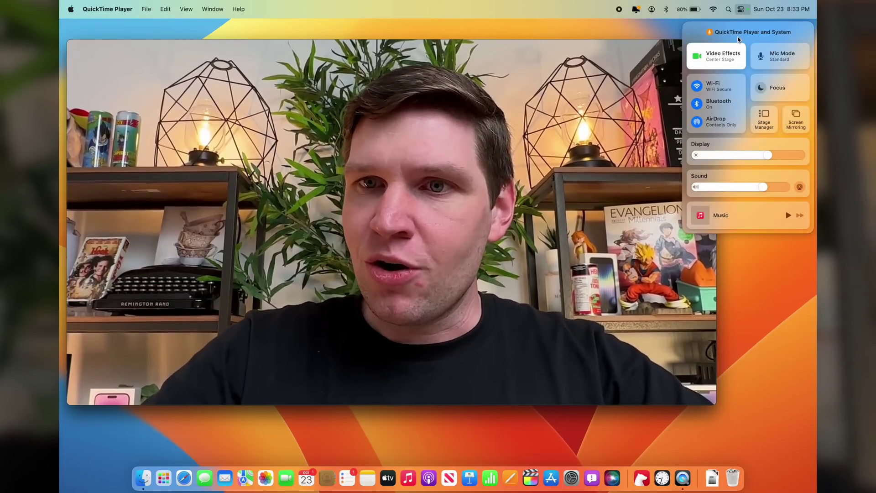
pyautogui.click(730, 60)
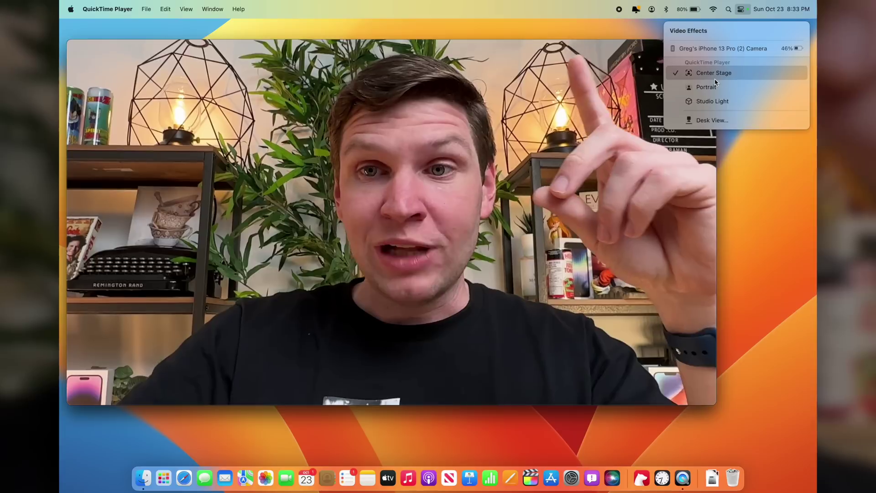
pyautogui.click(714, 87)
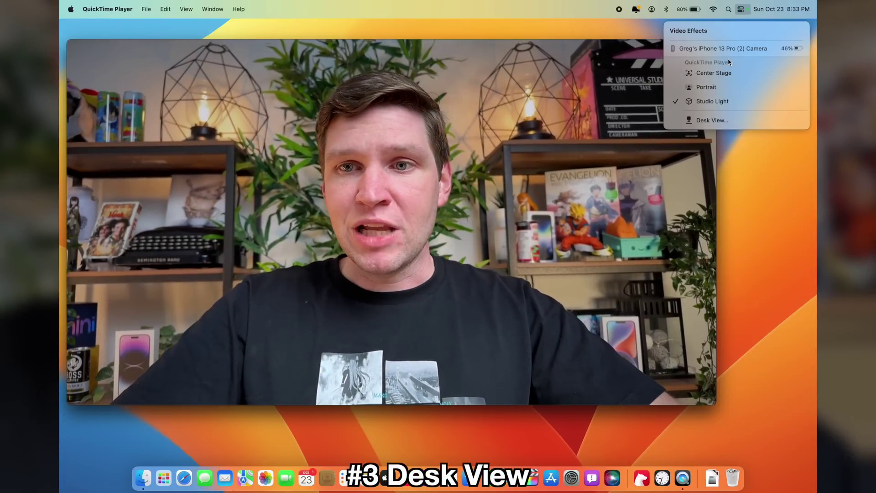
# Launch Desk View for the iPhone camera, fit its capture box to the desk edge and start the view
pyautogui.click(716, 121)
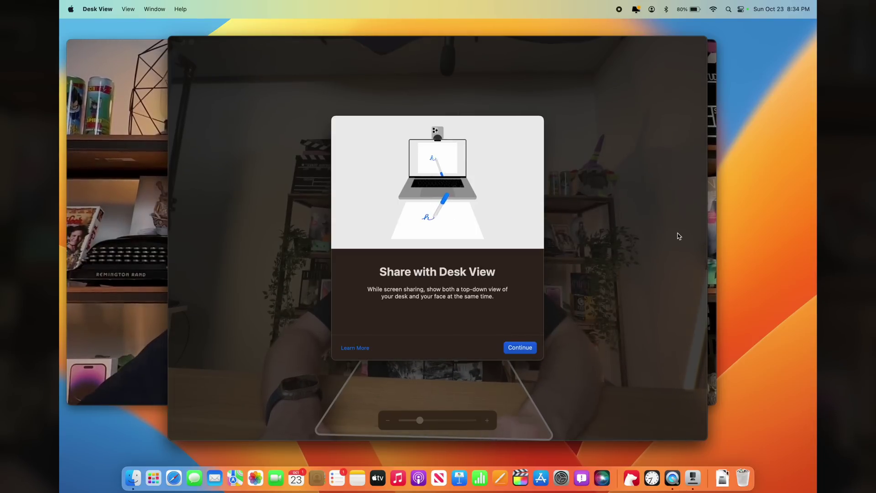
pyautogui.click(528, 349)
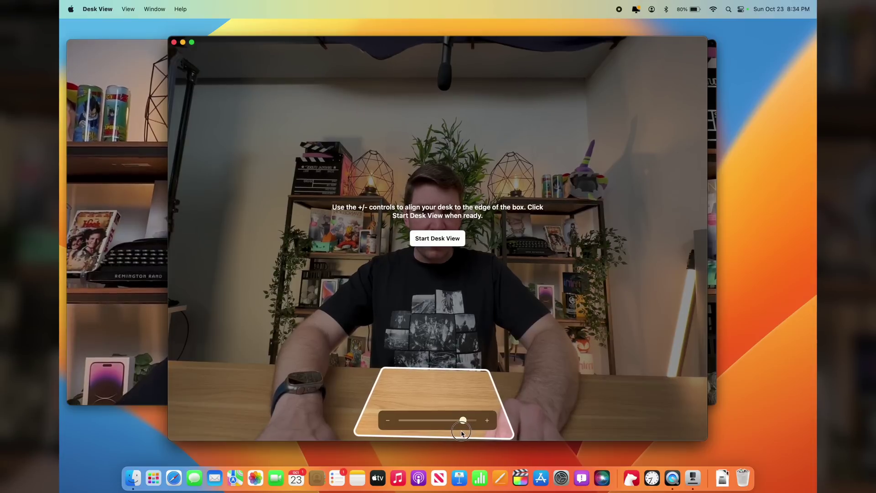
pyautogui.moveTo(453, 433); pyautogui.dragTo(457, 432)
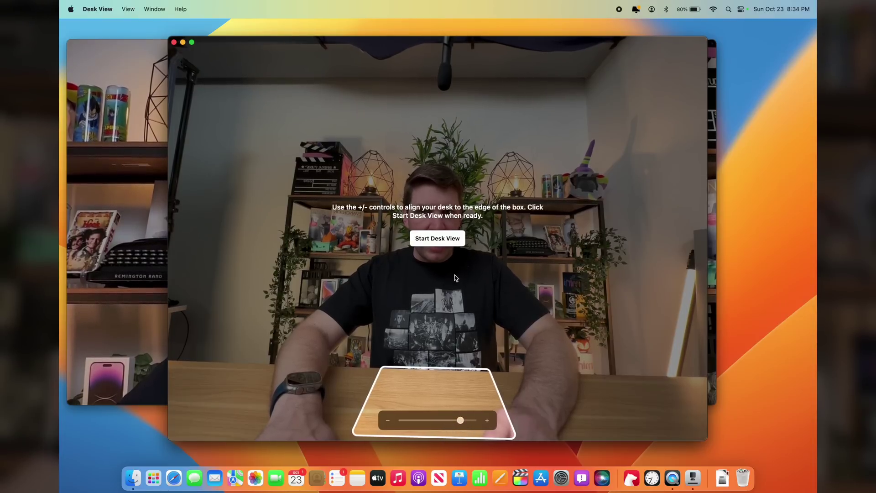
pyautogui.click(437, 239)
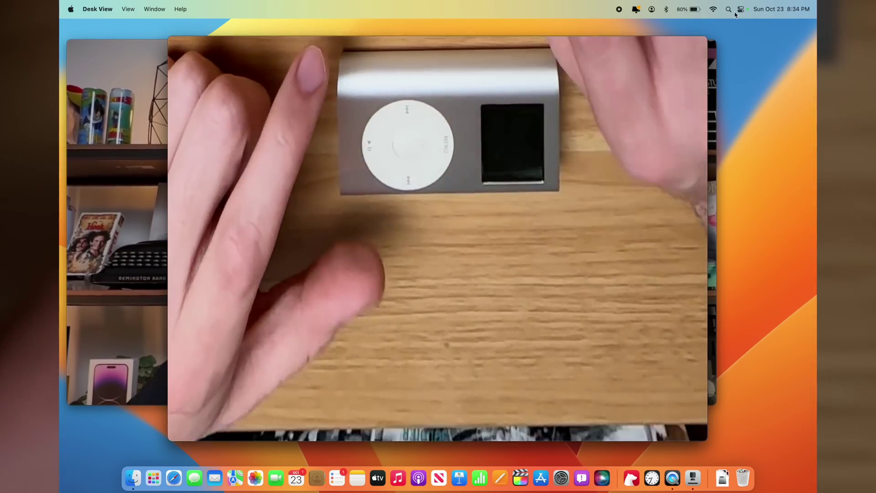
pyautogui.moveTo(411, 422)
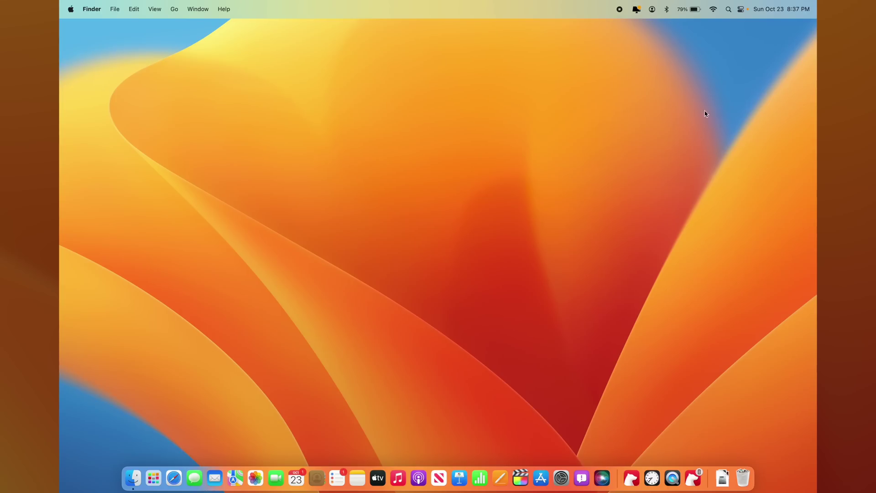
# Turn on Stage Manager for the desktop
pyautogui.click(741, 10)
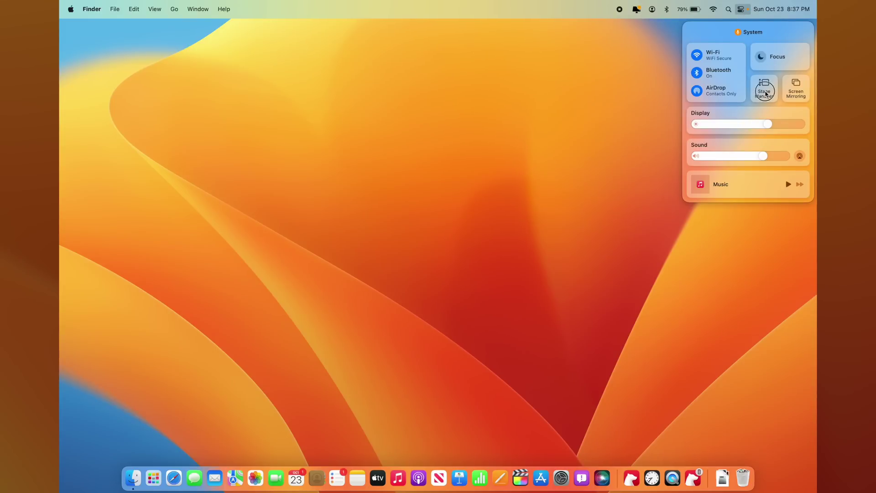
pyautogui.click(764, 93)
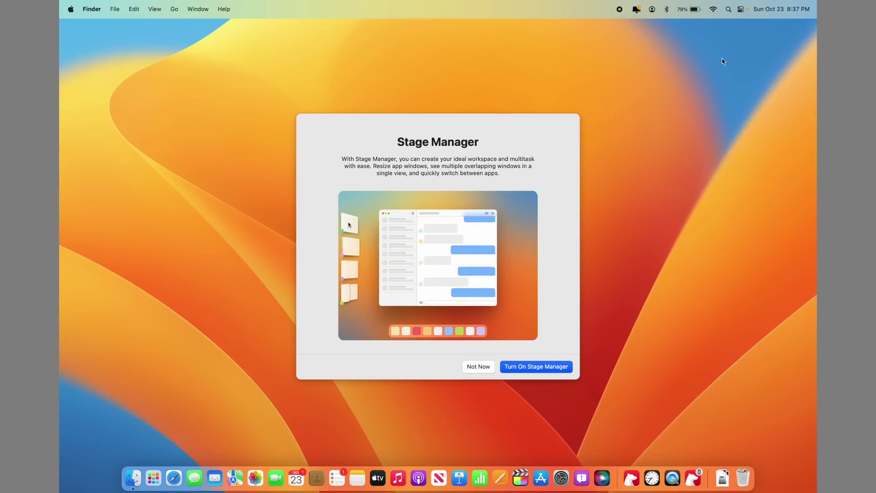
pyautogui.click(531, 367)
# Open Safari, shrink its window and place it near the middle of the desktop
pyautogui.click(418, 477)
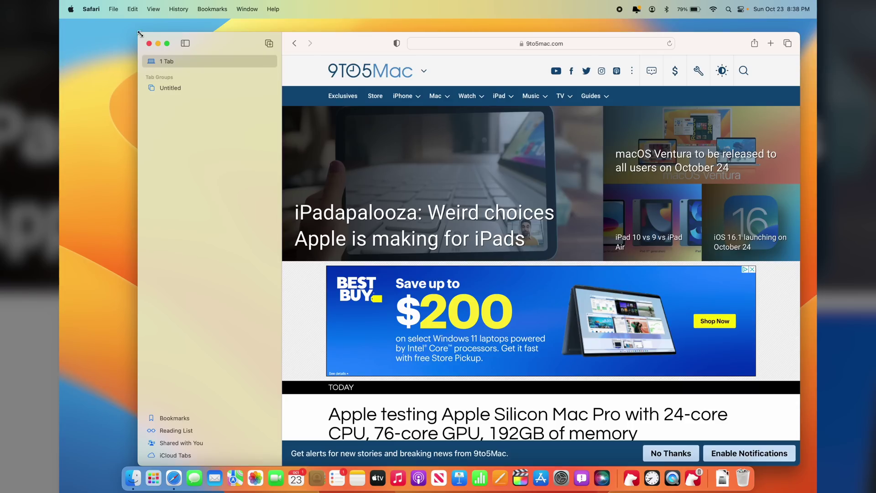
pyautogui.moveTo(140, 34); pyautogui.dragTo(243, 136)
pyautogui.moveTo(348, 147); pyautogui.dragTo(283, 77)
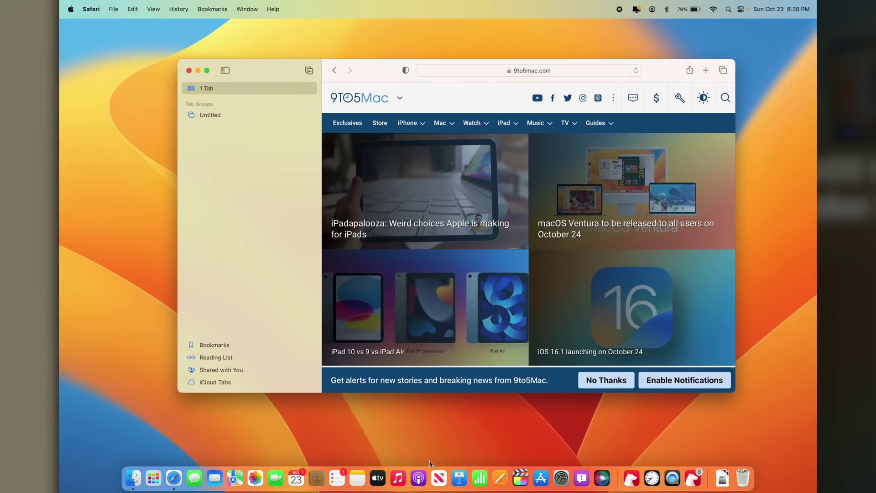
# Open Podcasts and Calendar alongside Safari and switch between the three apps in Stage Manager, ending on Podcasts
pyautogui.click(418, 477)
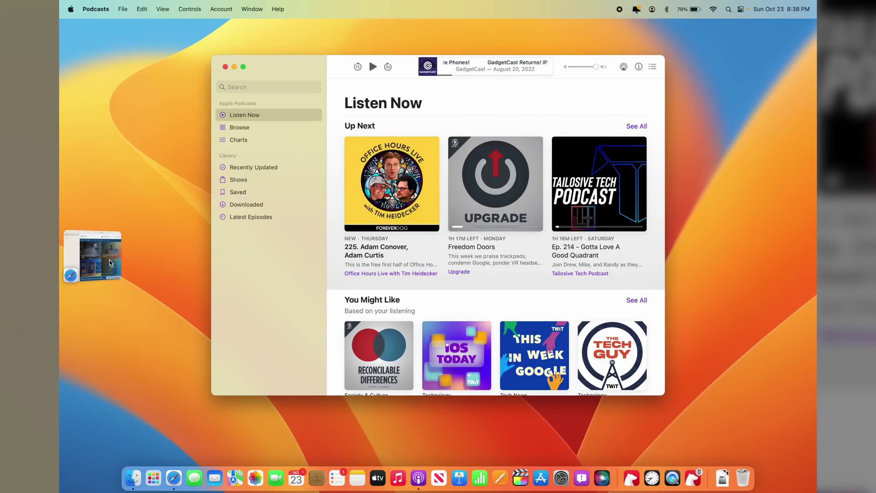
pyautogui.click(110, 268)
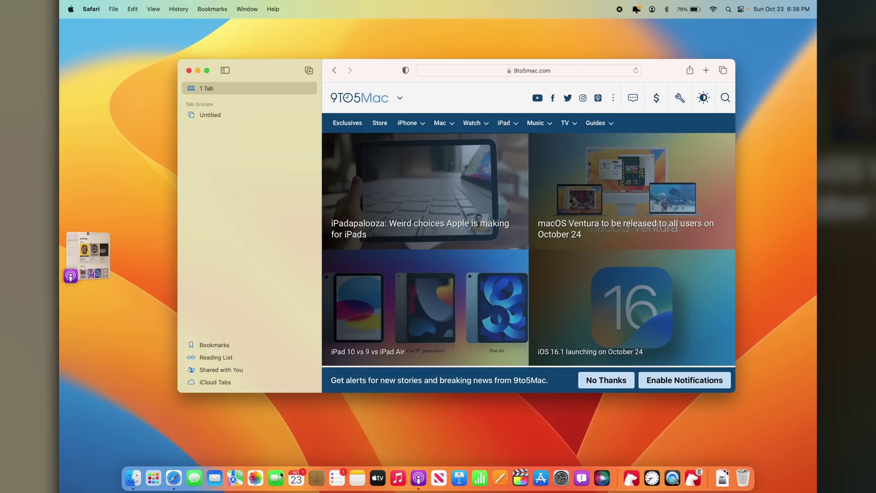
pyautogui.click(296, 478)
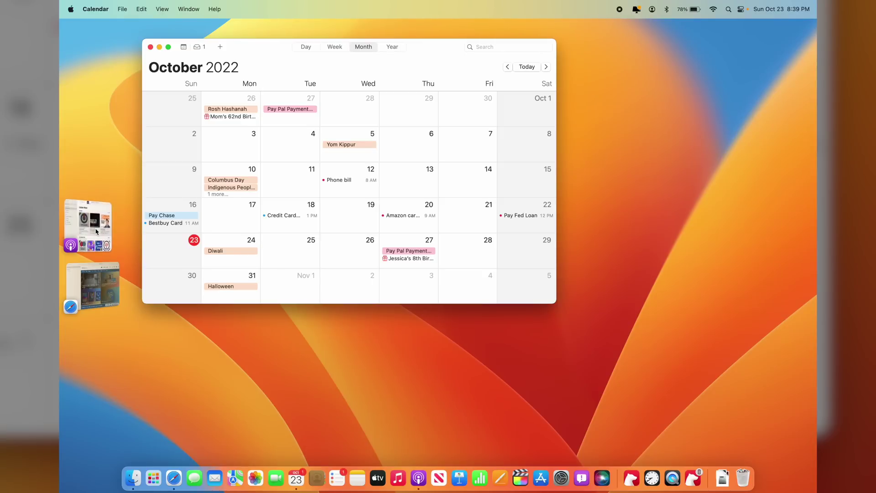
pyautogui.click(97, 269)
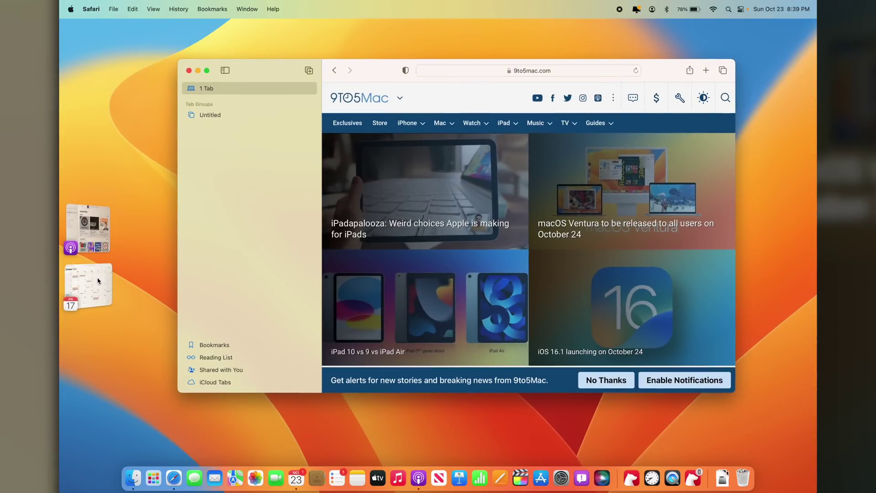
pyautogui.click(93, 237)
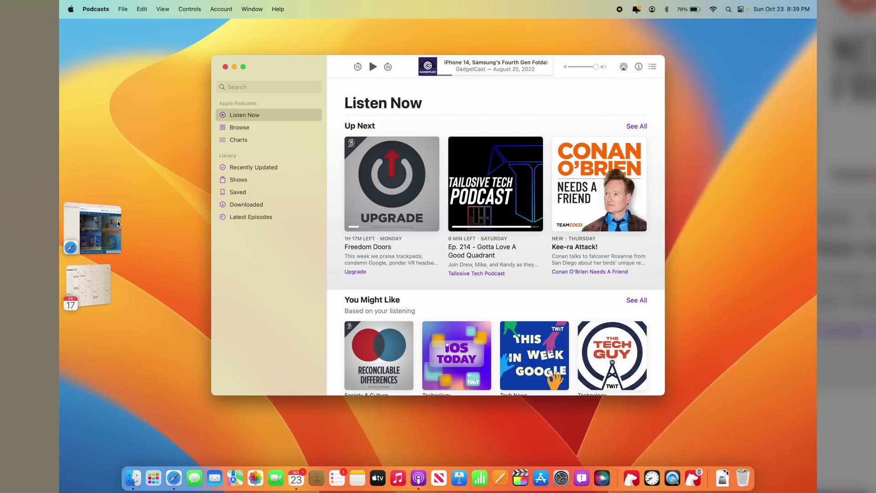
# Group the Safari window with Podcasts in one Stage Manager set, and switch to Calendar and back to the group
pyautogui.moveTo(316, 62); pyautogui.dragTo(466, 45)
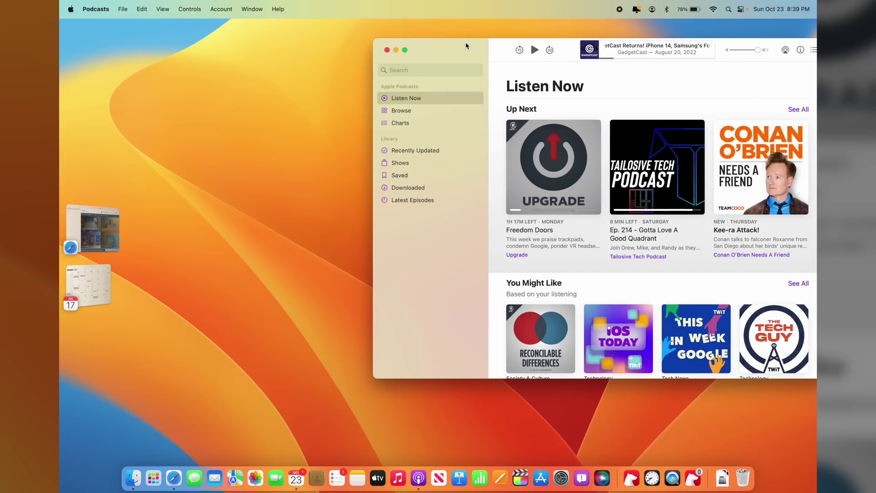
pyautogui.click(102, 223)
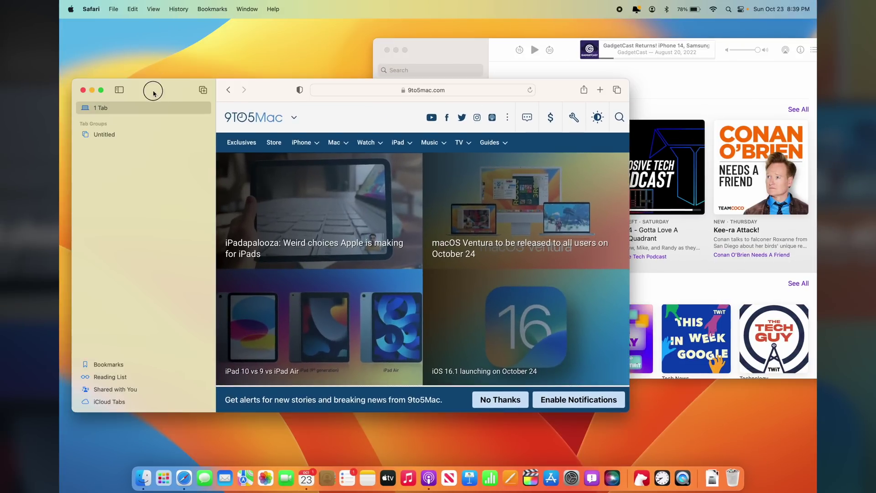
pyautogui.moveTo(154, 94); pyautogui.dragTo(315, 91)
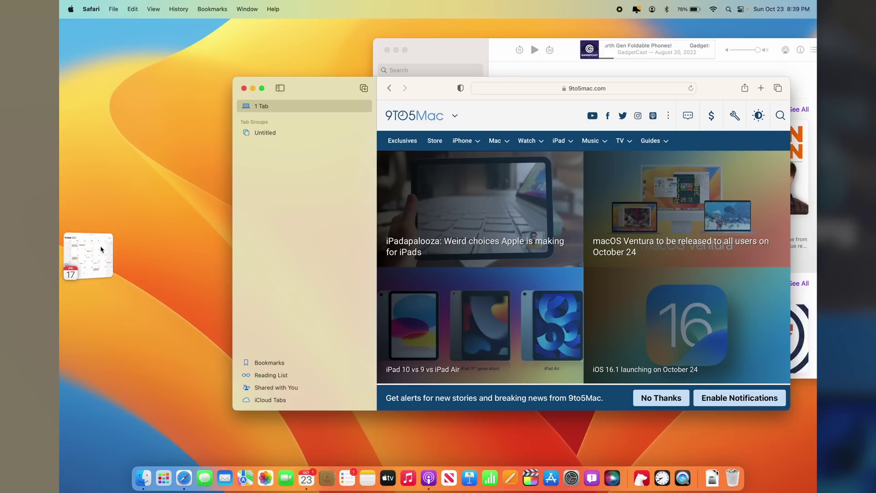
pyautogui.click(89, 256)
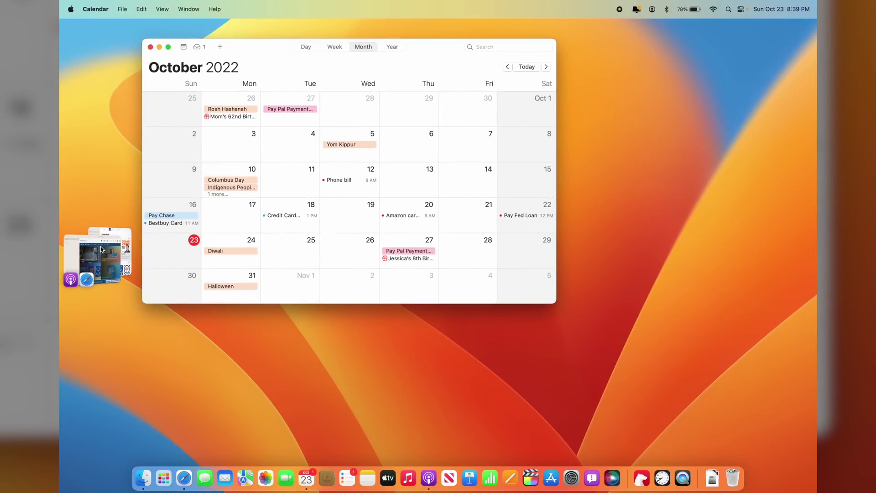
pyautogui.click(101, 249)
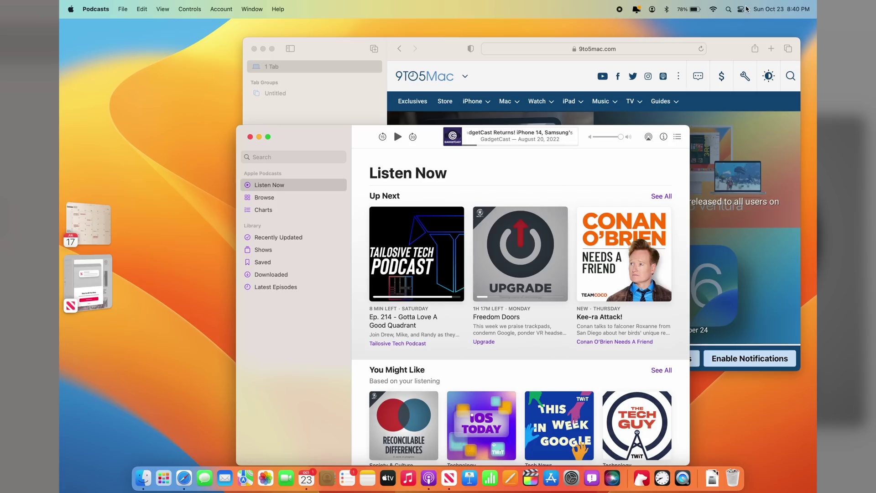
# Turn Stage Manager off and back on while the grouped Podcasts and Safari windows are open
pyautogui.click(742, 9)
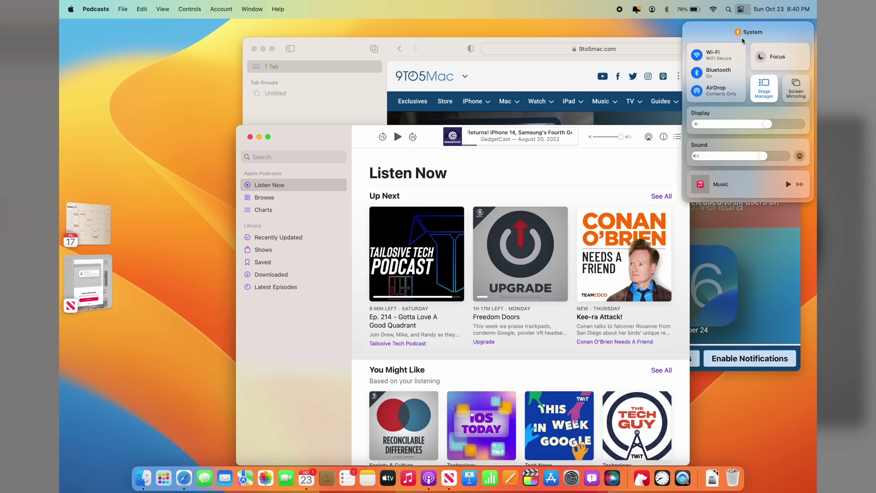
pyautogui.click(759, 88)
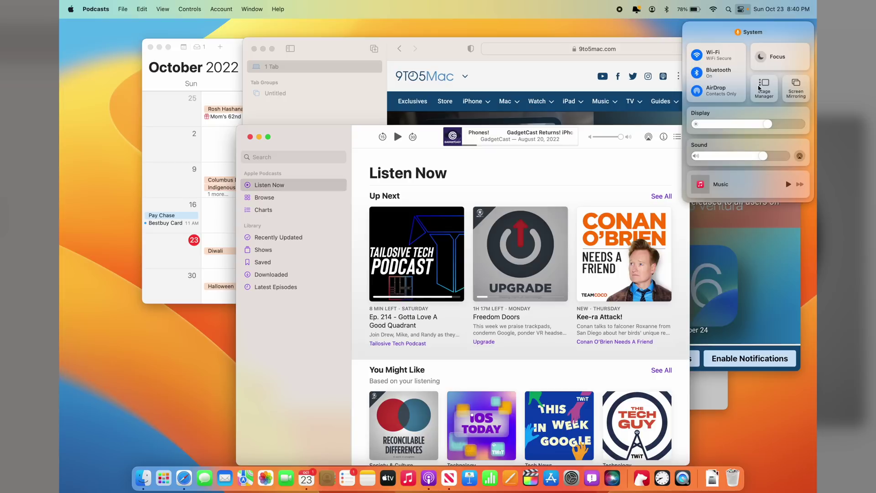
pyautogui.click(759, 87)
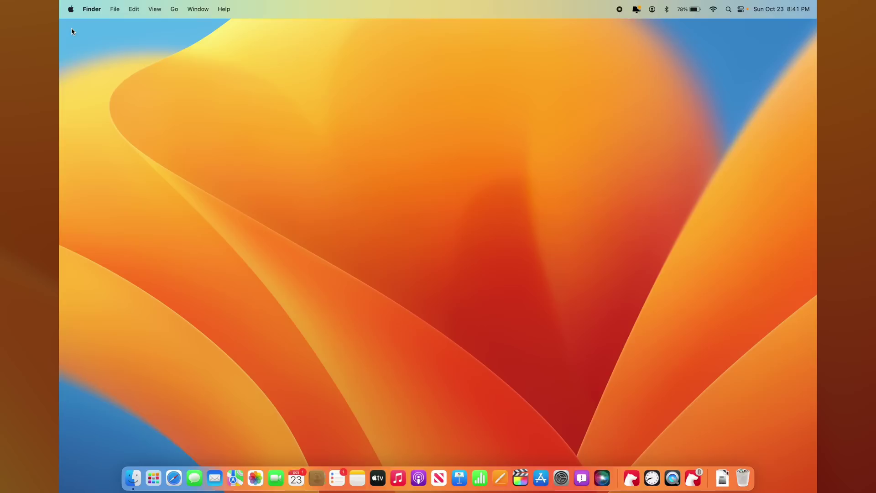
# Open System Settings and reposition its window on the desktop
pyautogui.click(68, 10)
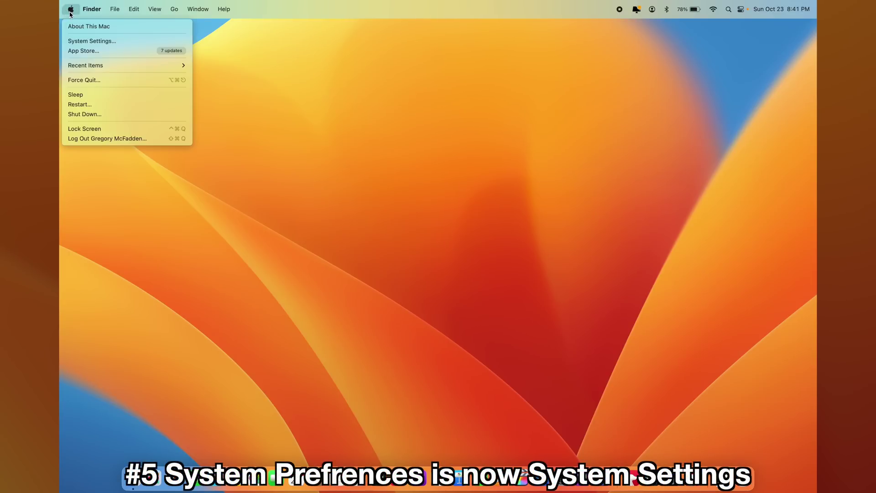
pyautogui.click(80, 44)
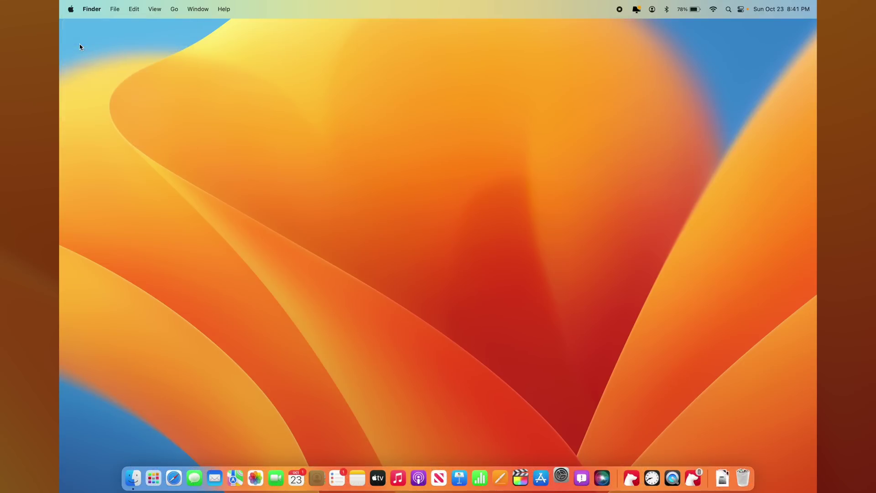
pyautogui.moveTo(534, 114); pyautogui.dragTo(292, 84)
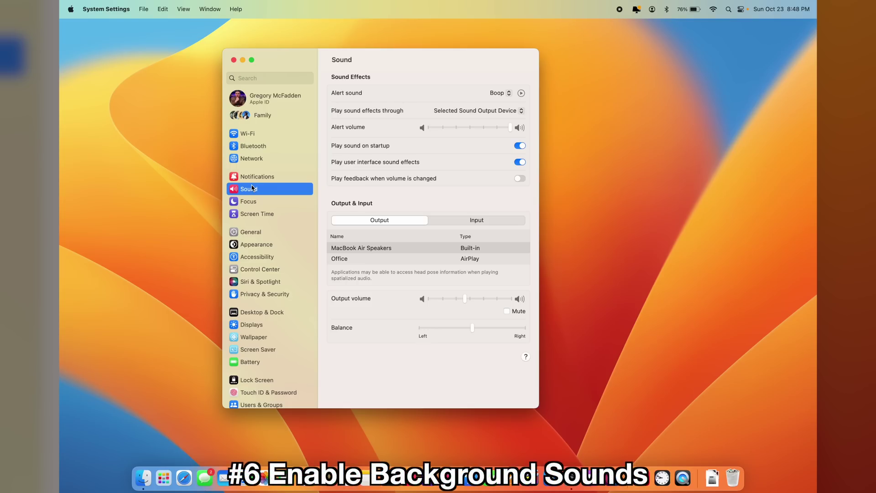
# Open the Audio page of the Accessibility settings in System Settings
pyautogui.click(71, 10)
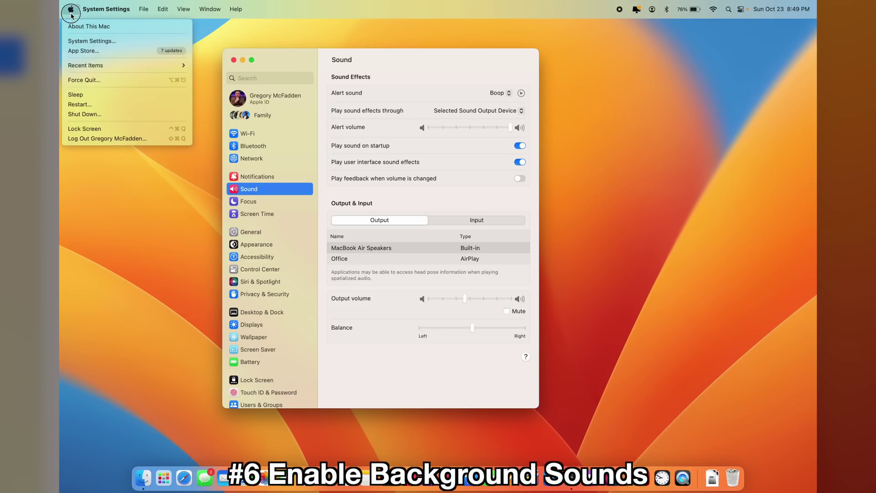
pyautogui.click(79, 44)
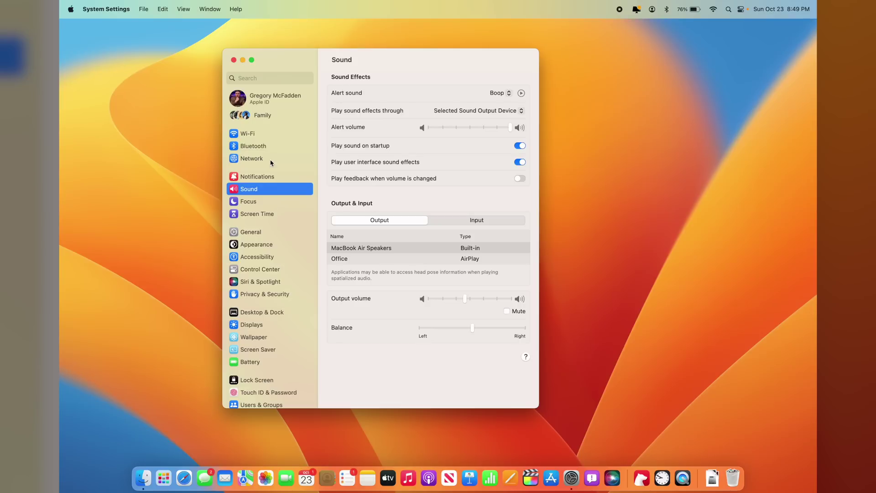
pyautogui.click(265, 259)
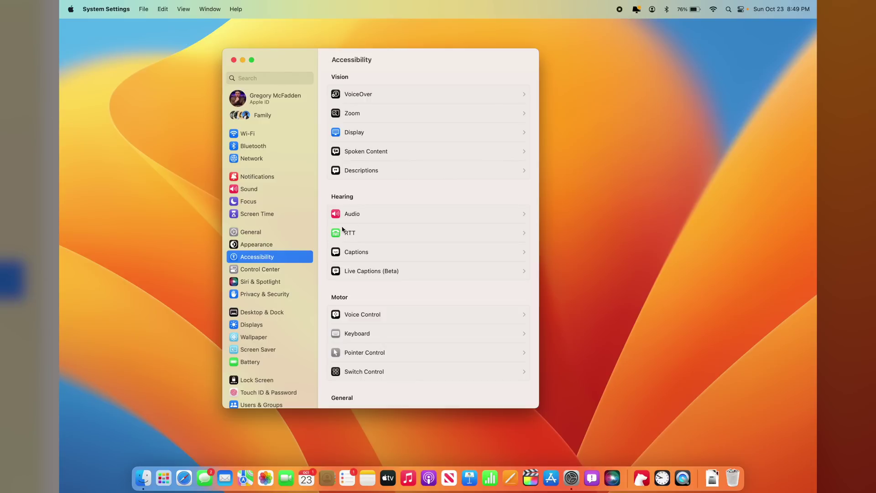
pyautogui.click(357, 217)
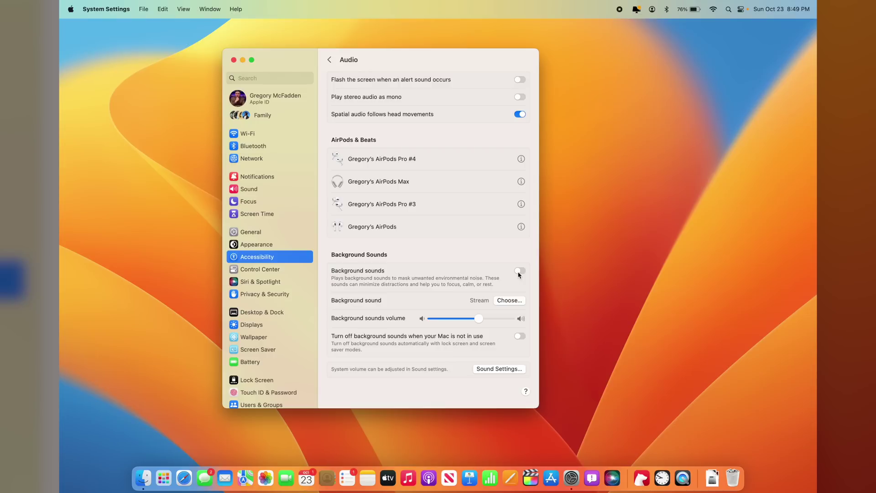
# Turn on background sounds and raise the system volume
pyautogui.click(519, 270)
pyautogui.press('F12')
pyautogui.click(505, 303)
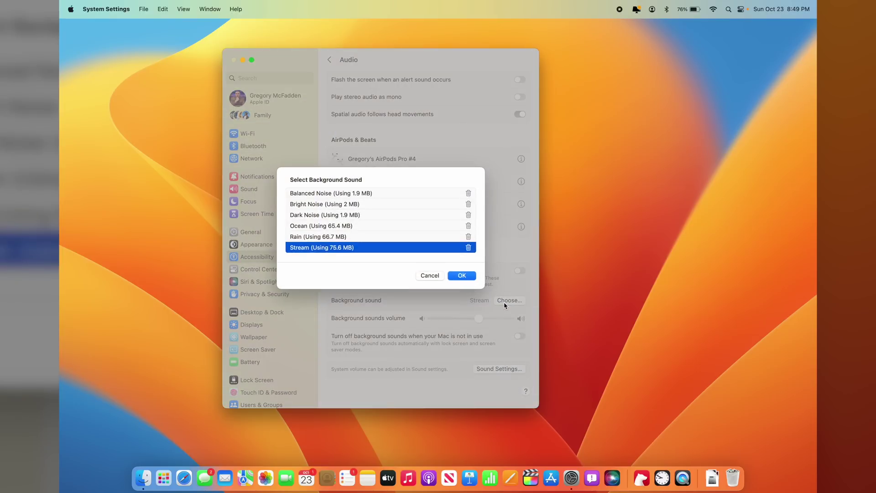
pyautogui.press('XF86AudioRaiseVolume')
pyautogui.click(436, 278)
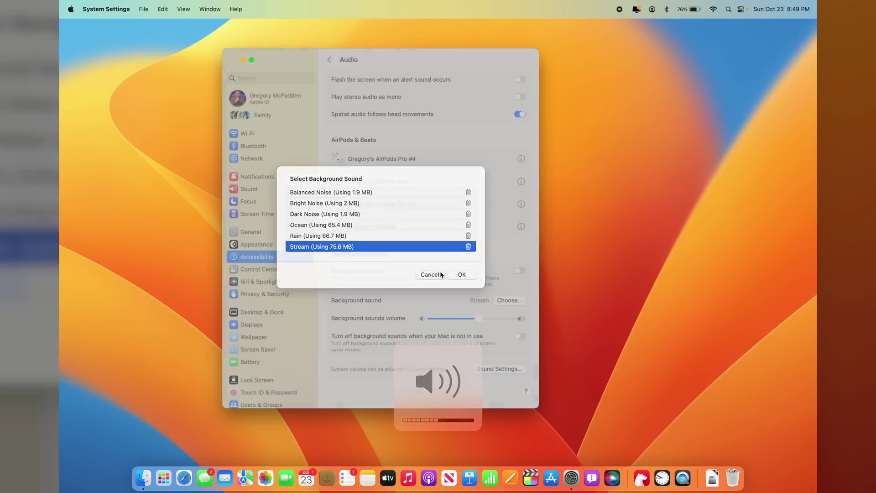
# Try the Rain, Ocean, Dark Noise and Bright Noise background sounds, ending with Balanced Noise selected
pyautogui.click(507, 303)
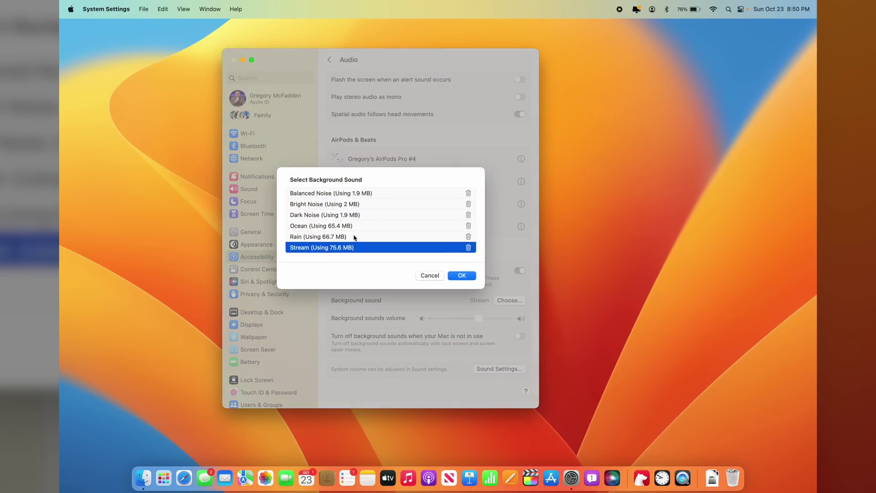
pyautogui.click(355, 237)
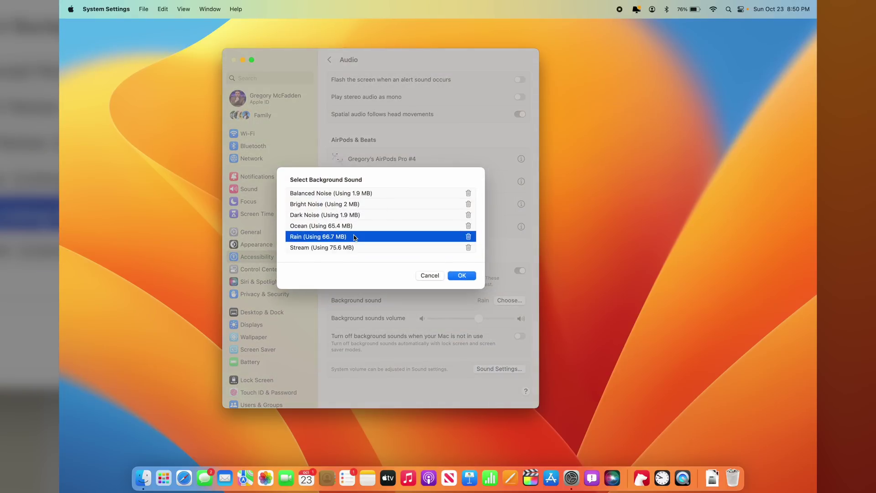
pyautogui.click(343, 227)
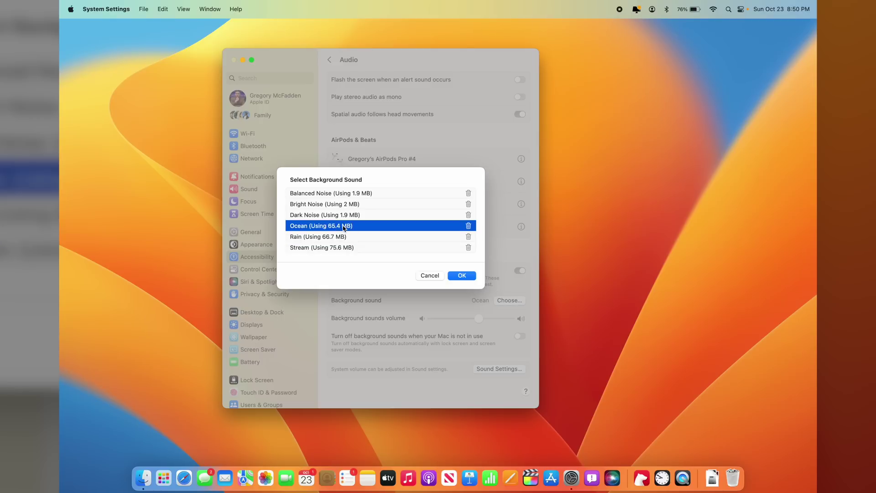
pyautogui.click(341, 216)
pyautogui.click(342, 205)
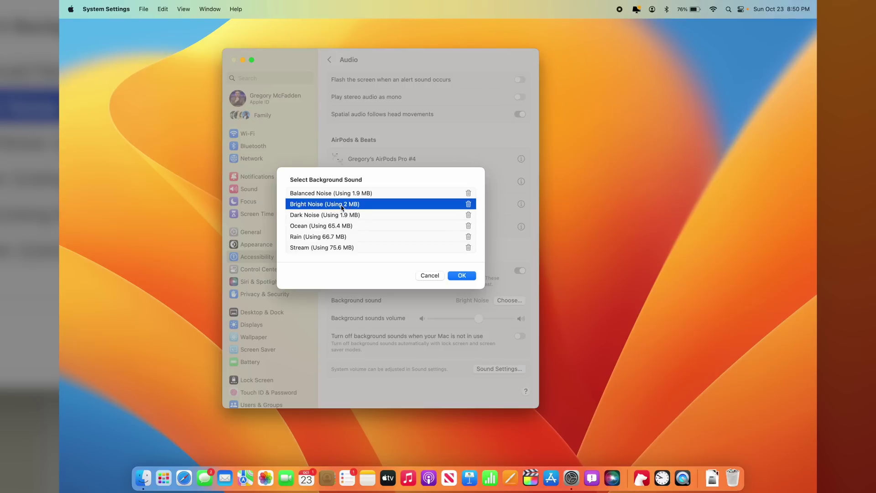
pyautogui.click(339, 194)
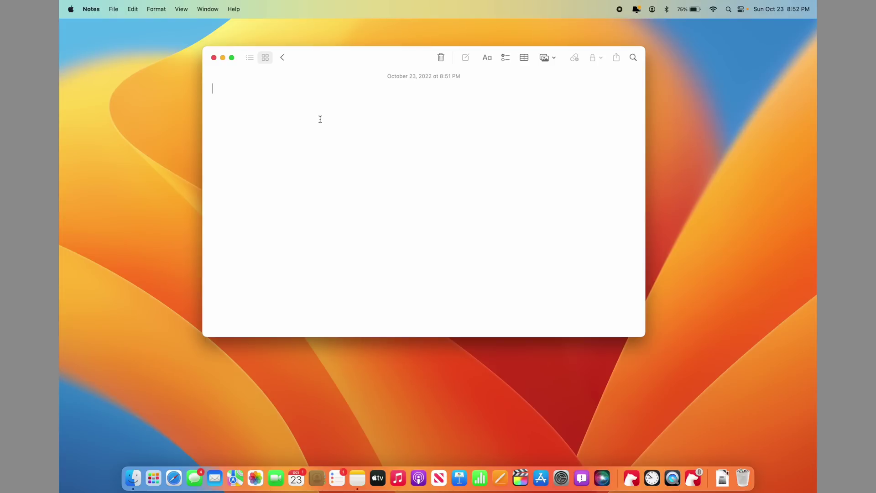
# Switch to the empty note in Notes, enable Dictation and invoke it there
pyautogui.press('F5')
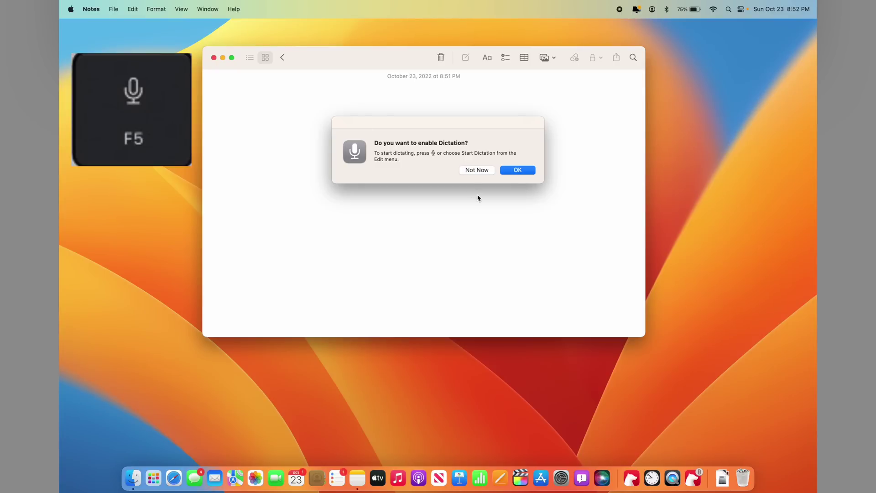
pyautogui.click(524, 174)
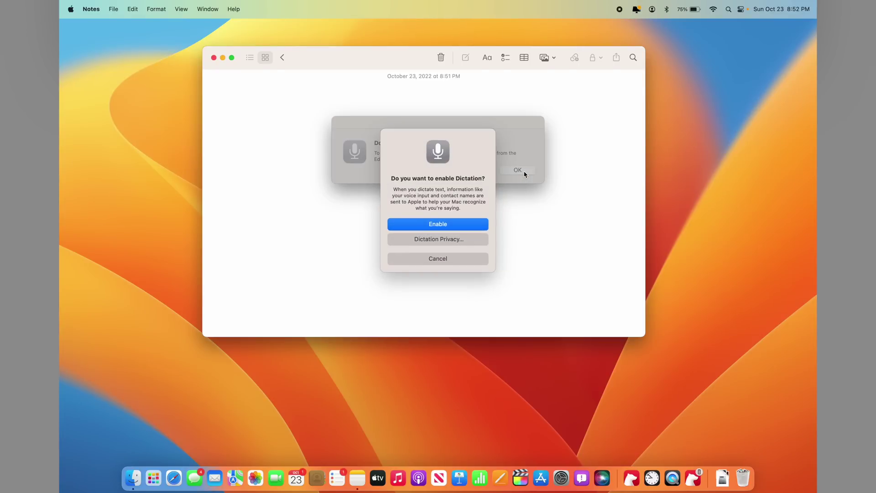
pyautogui.click(473, 224)
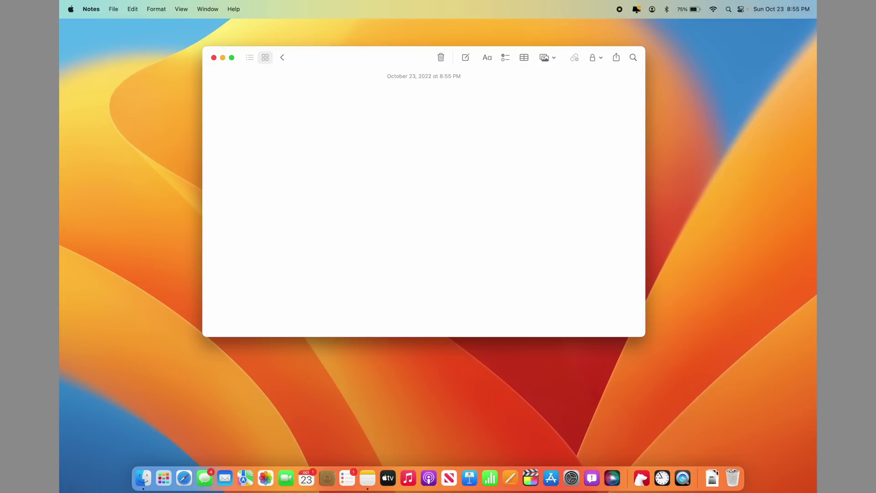
pyautogui.press('fn')
pyautogui.press('fn')
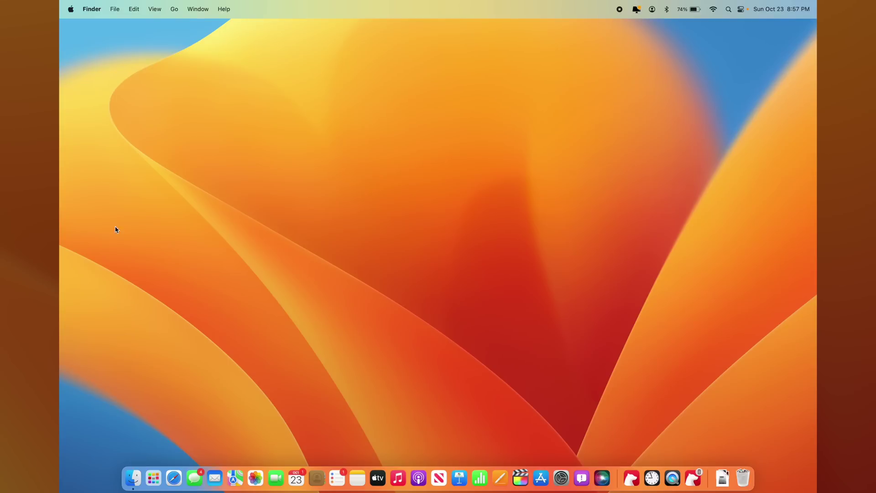
# Open the Weather app from Launchpad, then move its window toward the upper left of the desktop and enlarge it
pyautogui.click(154, 478)
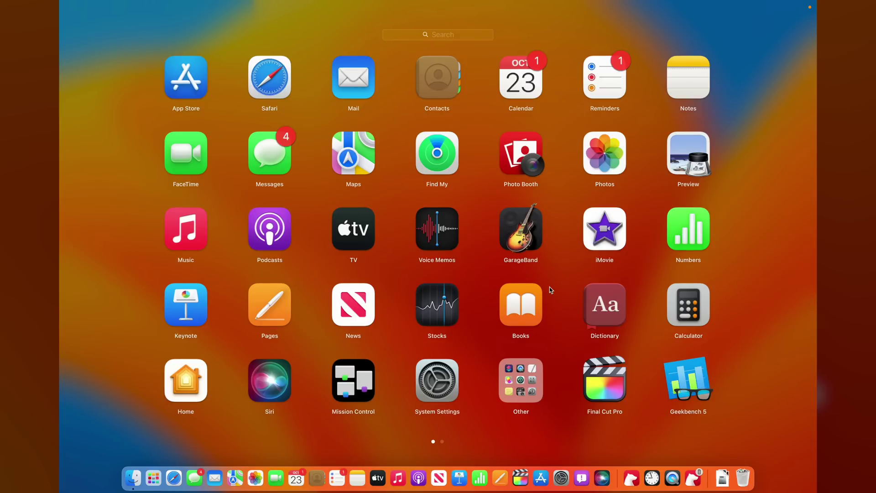
pyautogui.hscroll(3, 551, 290)
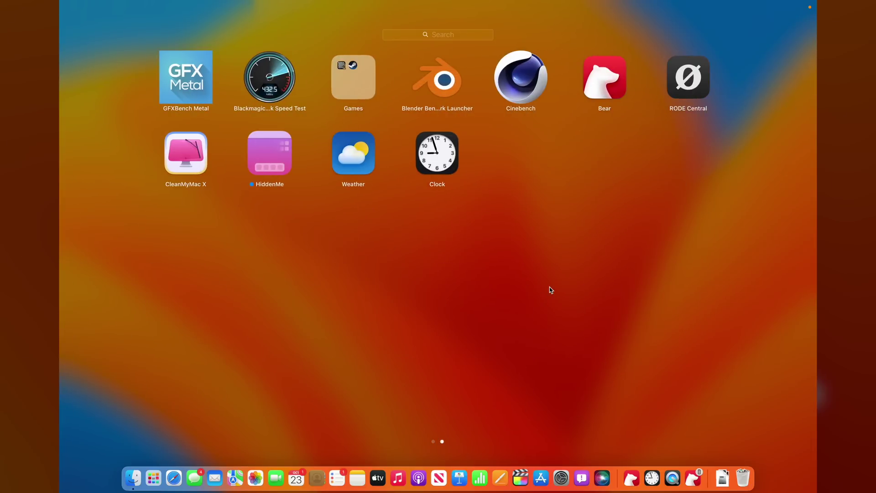
pyautogui.click(351, 156)
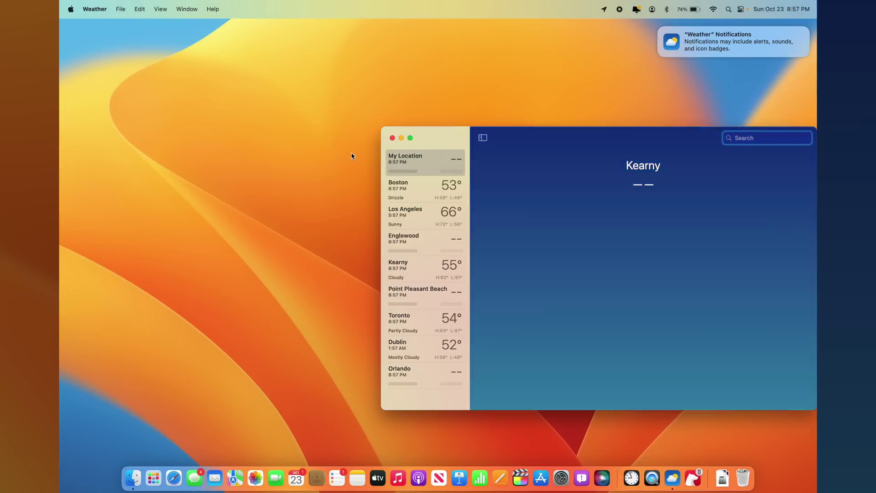
pyautogui.moveTo(441, 147); pyautogui.dragTo(216, 70)
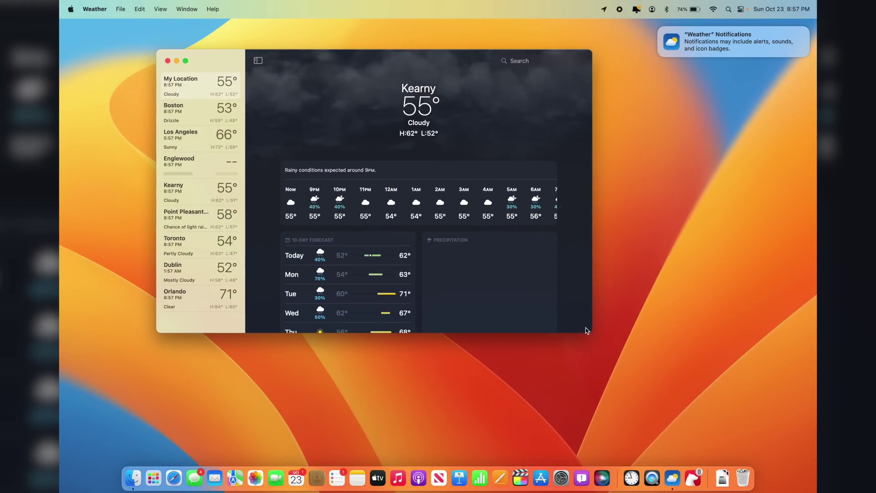
pyautogui.moveTo(590, 331); pyautogui.dragTo(697, 390)
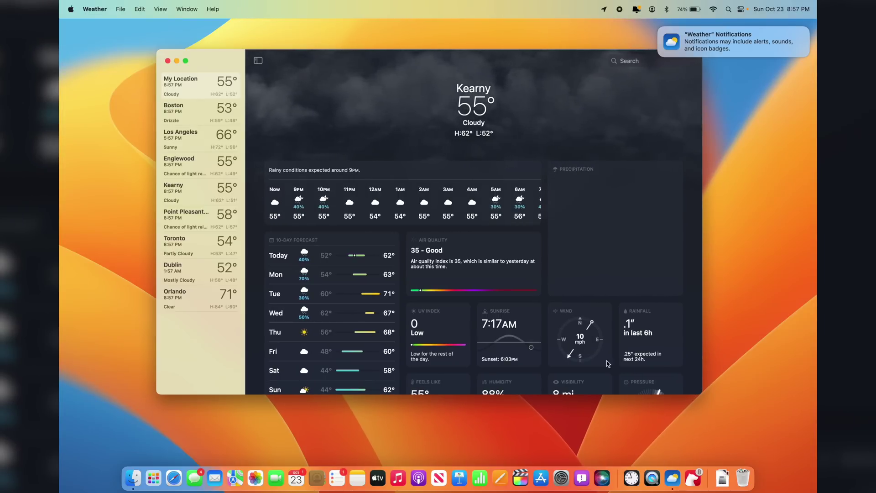
# Examine the forecast cards for the current location and open the detailed temperature chart from the hourly forecast
pyautogui.scroll(-3, 526, 299)
pyautogui.scroll(3, 526, 299)
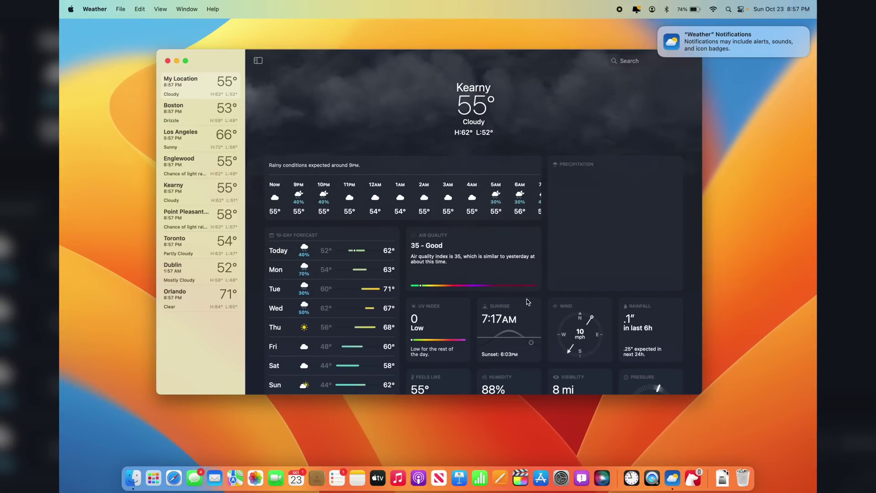
pyautogui.scroll(-3, 527, 299)
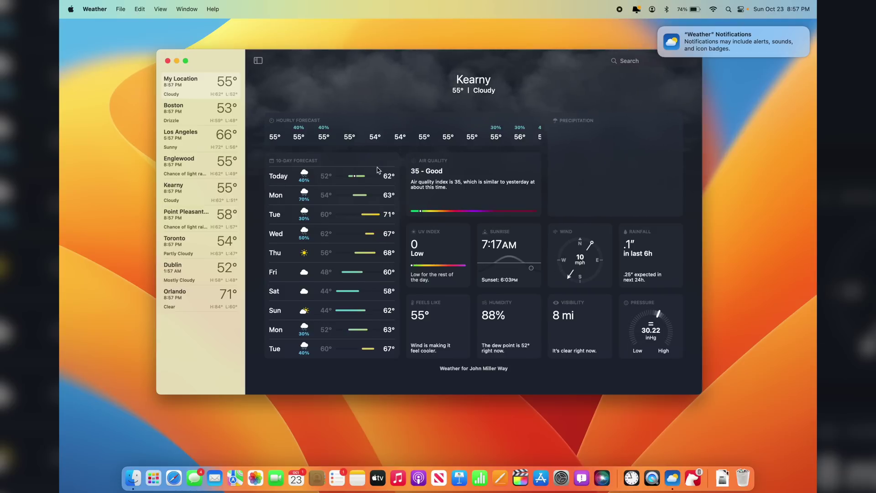
pyautogui.scroll(3, 377, 170)
pyautogui.click(347, 206)
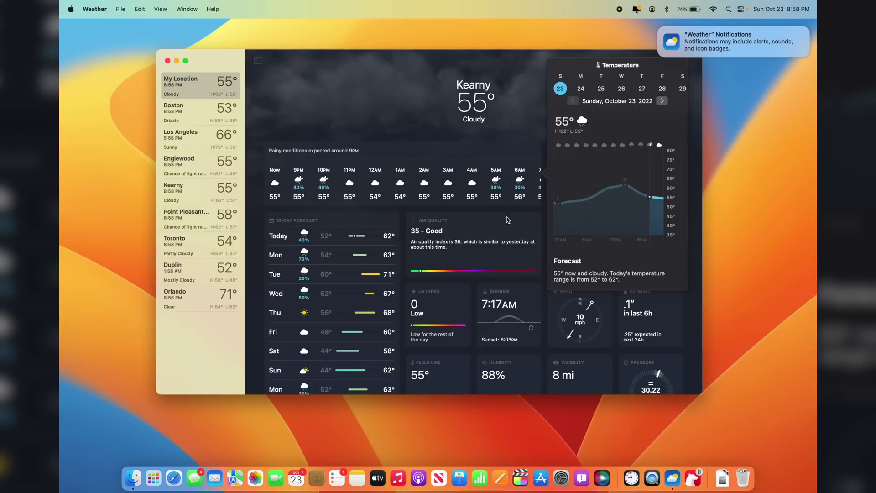
pyautogui.moveTo(581, 200)
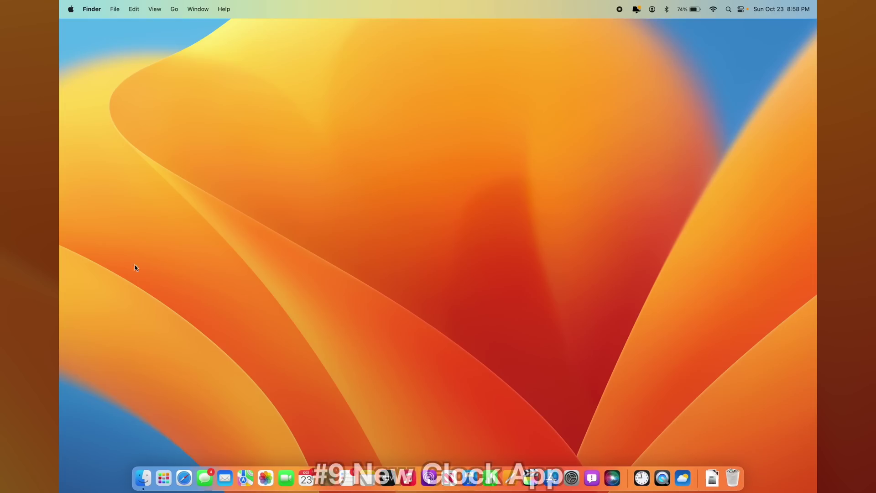
# Open the Clock app from Launchpad and move its window to the middle of the desktop
pyautogui.click(164, 477)
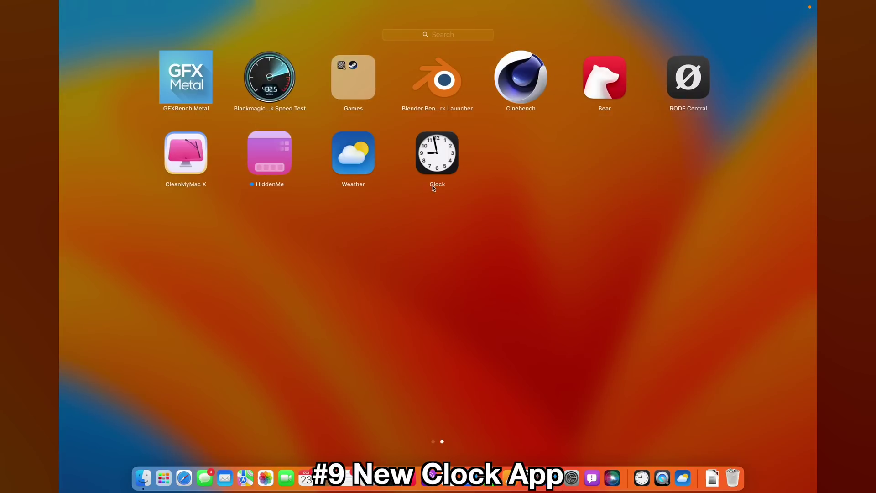
pyautogui.click(435, 150)
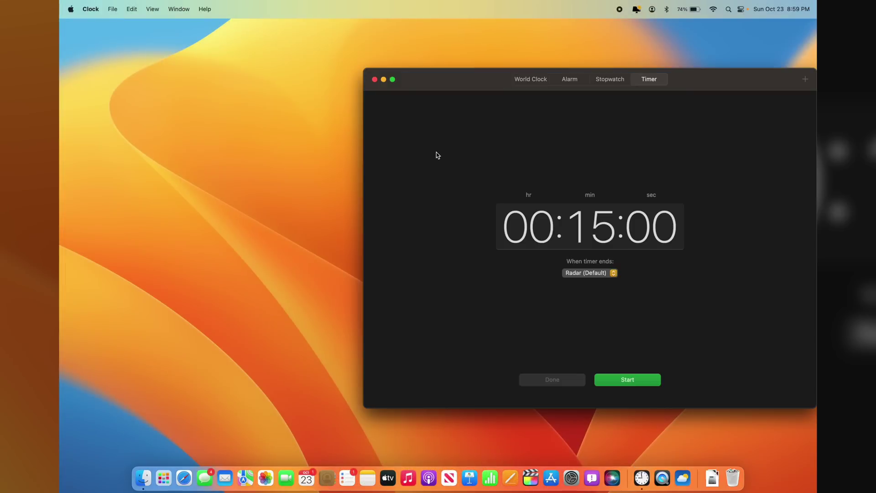
pyautogui.moveTo(466, 90); pyautogui.dragTo(281, 90)
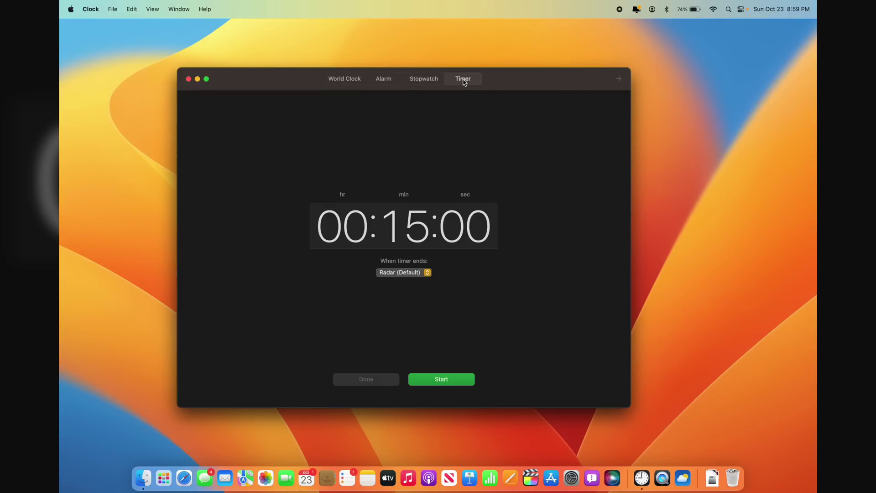
# Look through the World Clock, Alarm, Stopwatch and Timer views of the Clock app
pyautogui.click(344, 79)
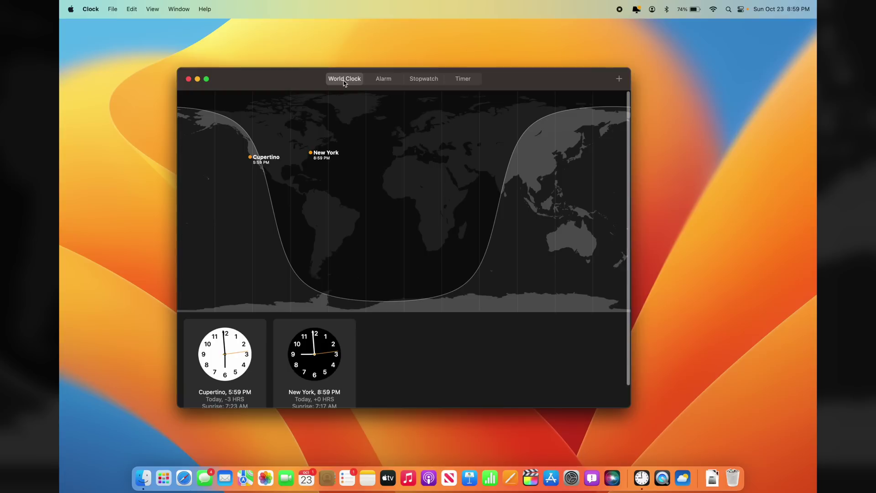
pyautogui.click(375, 80)
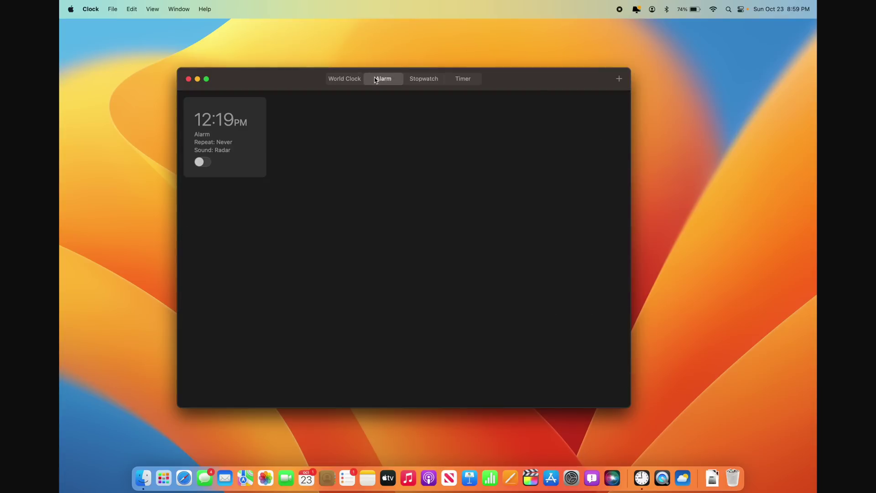
pyautogui.click(416, 80)
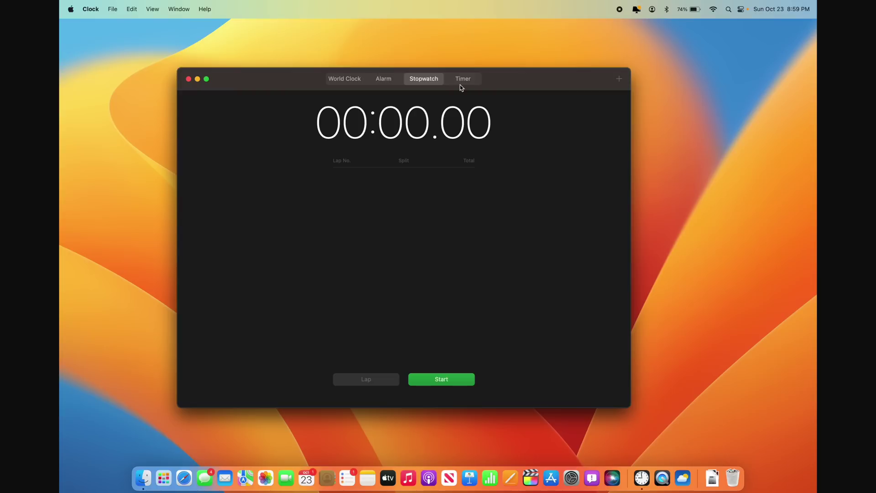
pyautogui.click(461, 81)
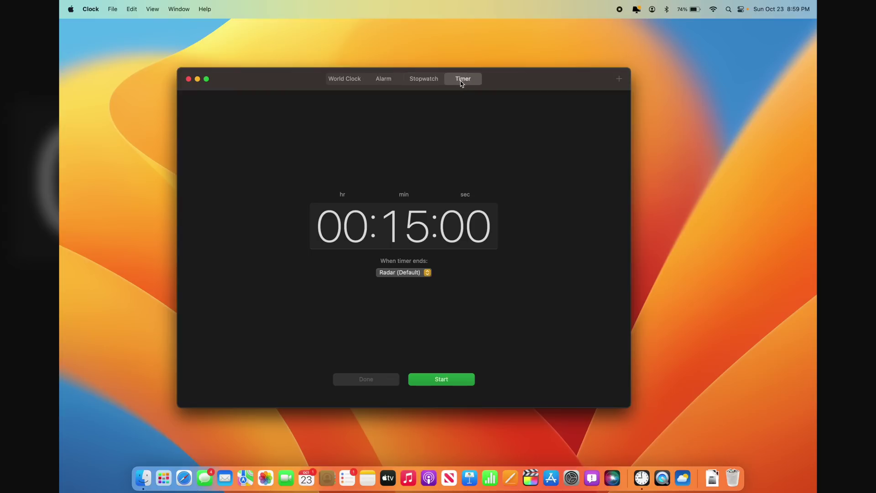
# Start the 15-minute timer and set the stopwatch running alongside it
pyautogui.click(442, 380)
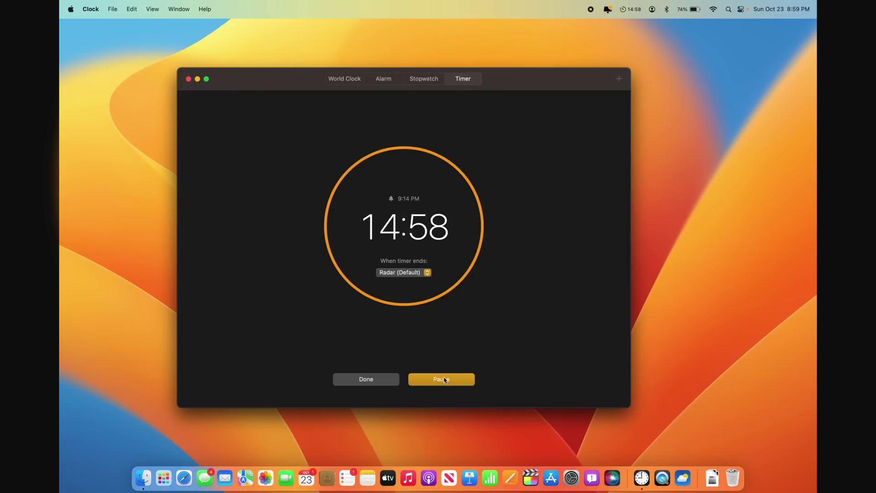
pyautogui.click(429, 80)
pyautogui.click(440, 380)
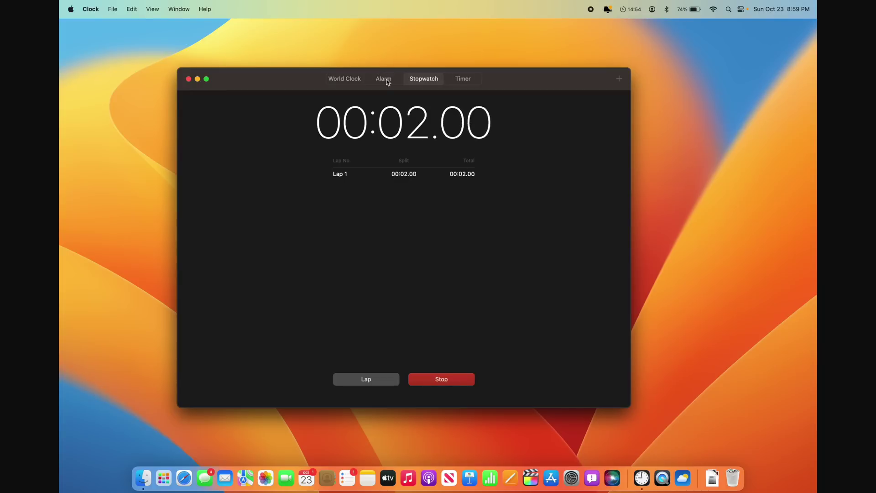
# Record several laps on the running stopwatch
pyautogui.click(377, 377)
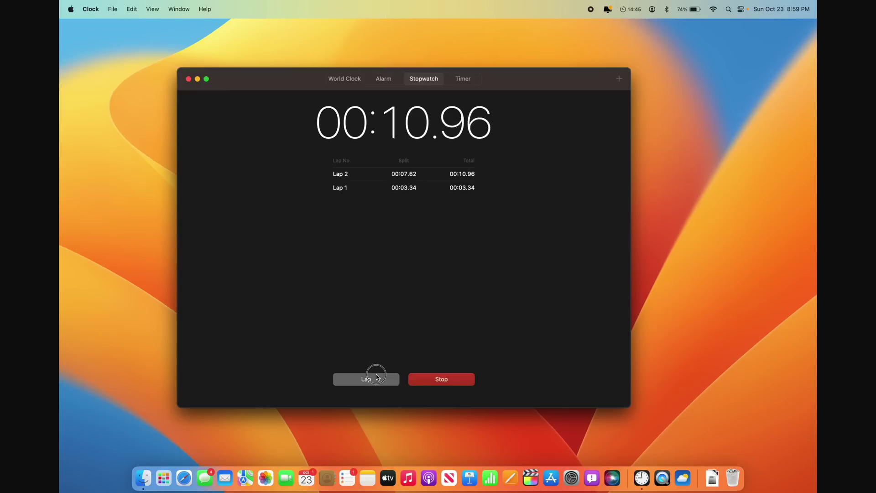
pyautogui.click(368, 379)
pyautogui.click(374, 378)
pyautogui.click(376, 378)
pyautogui.click(377, 376)
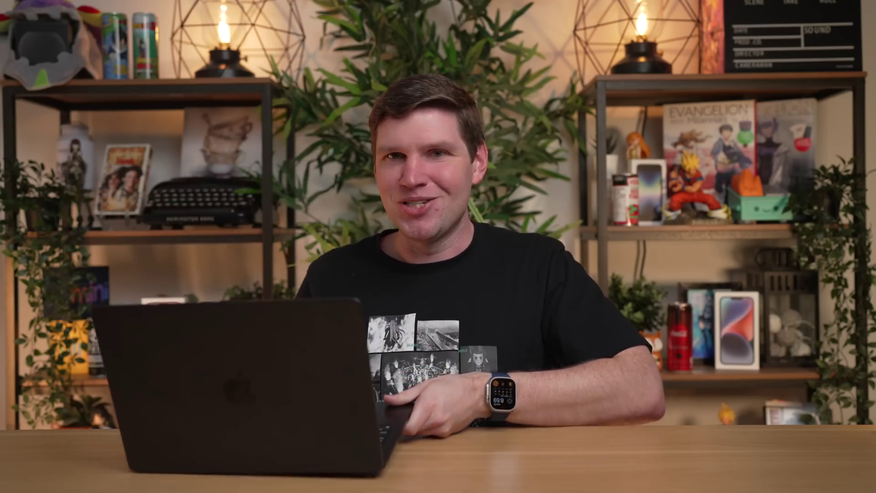
# Record one more lap on the running stopwatch in the Clock app
pyautogui.click(376, 375)
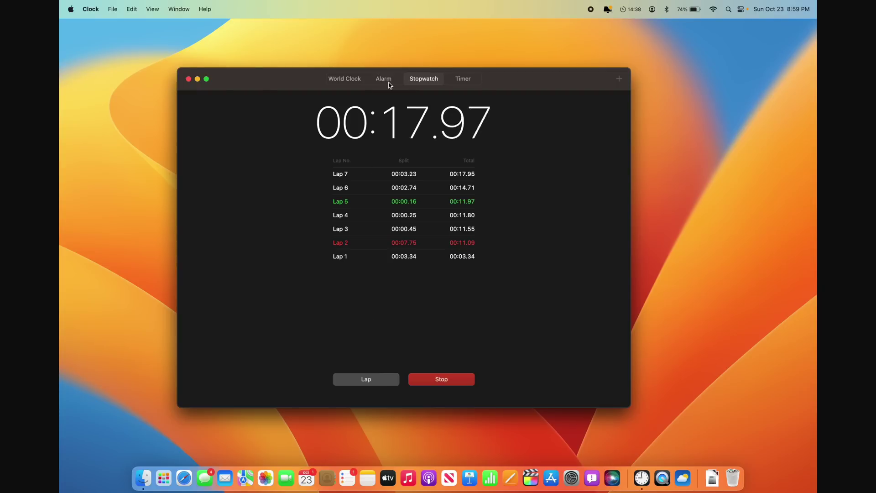
# Add a new alarm at 4:34 AM that repeats on Sunday, Monday and Wednesday
pyautogui.click(385, 80)
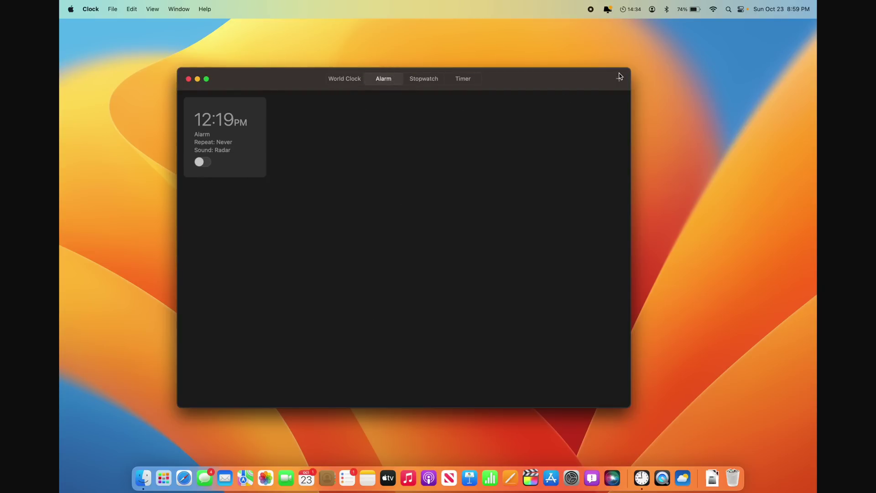
pyautogui.click(618, 81)
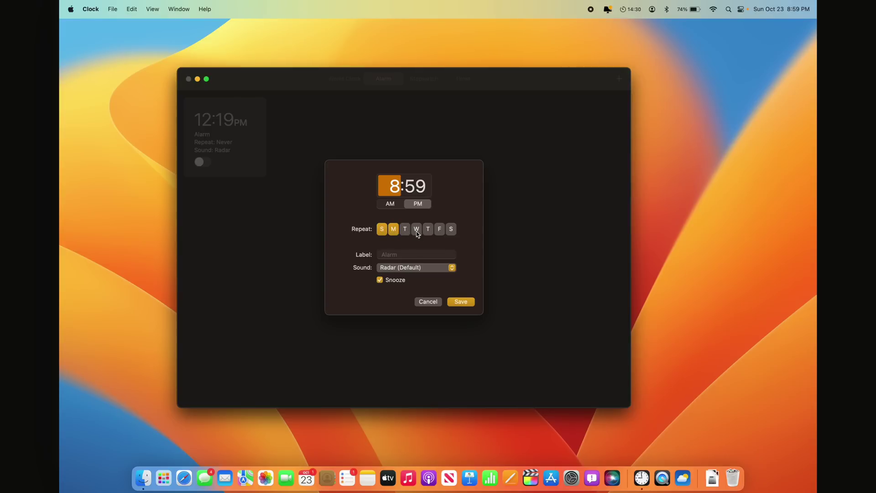
pyautogui.click(414, 192)
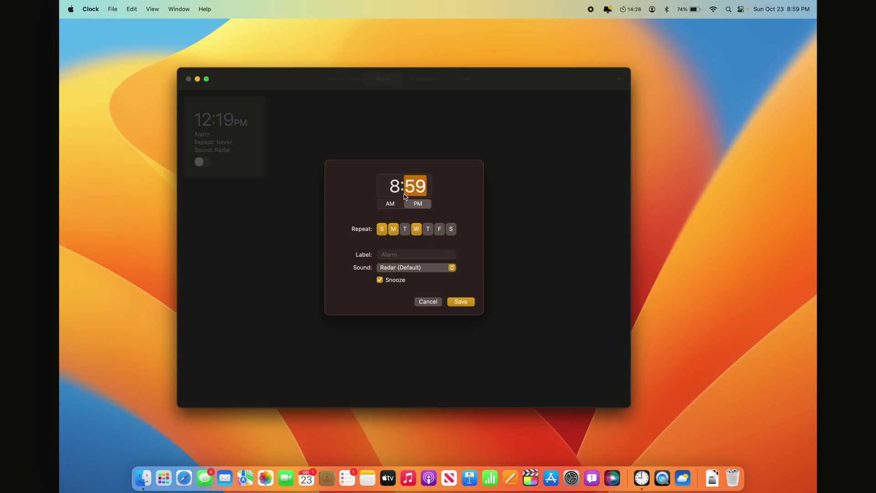
pyautogui.click(396, 192)
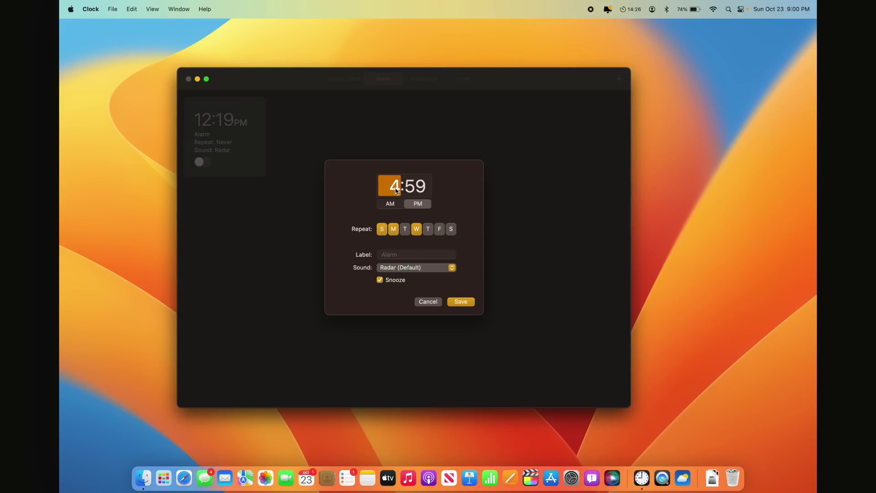
pyautogui.click(408, 191)
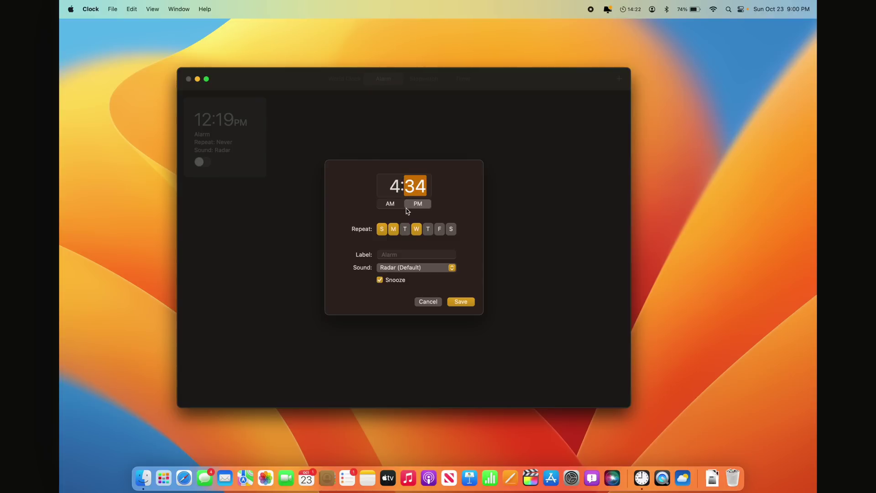
pyautogui.click(390, 204)
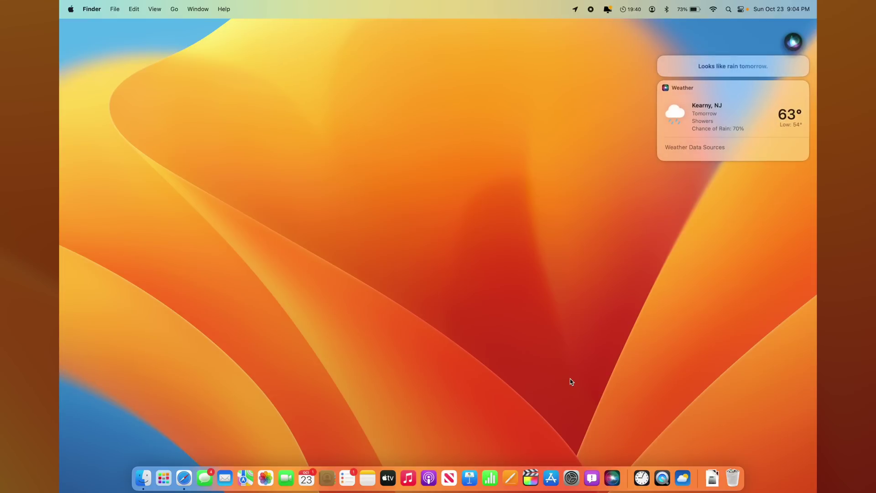
# Open tomorrow's weather forecast from the Siri result
pyautogui.click(734, 114)
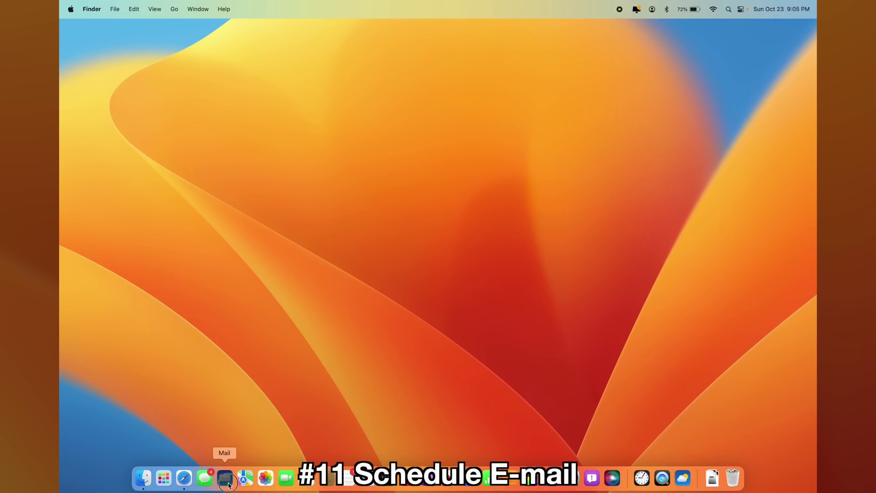
# Switch to Mail and compose a message with subject and body "Whatever", entering the recipient's e-mail address
pyautogui.click(228, 482)
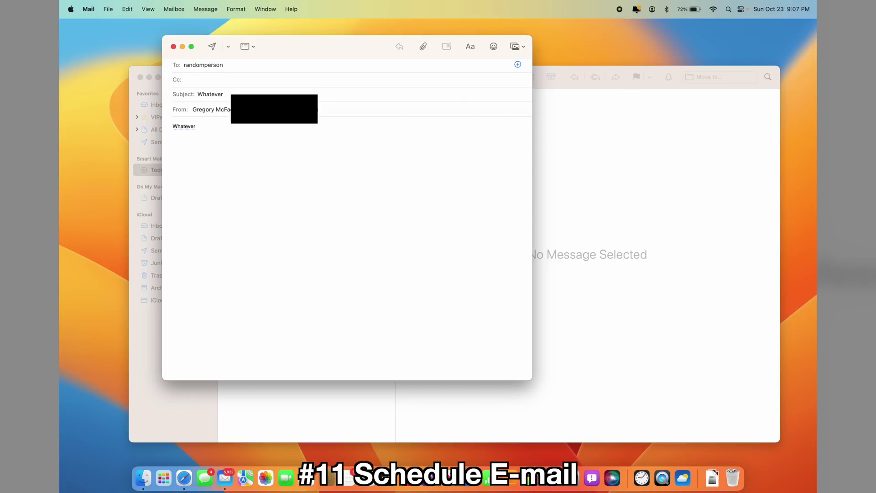
pyautogui.write('om')
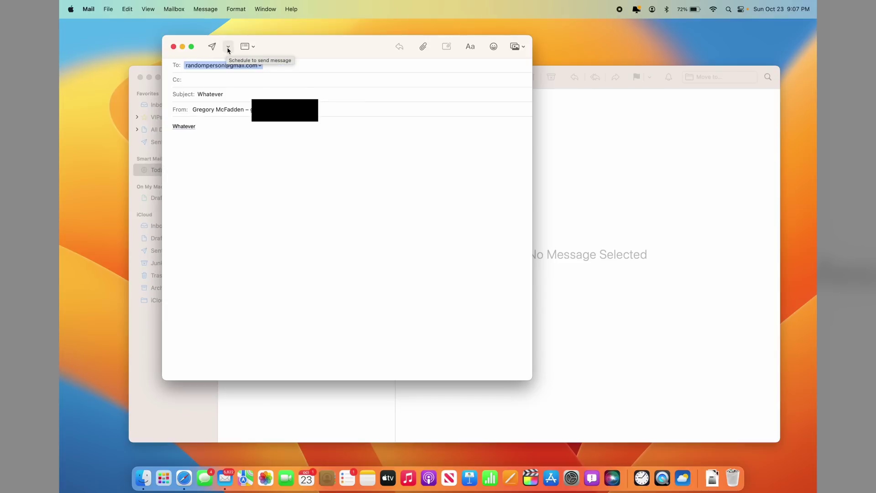
# Schedule the message for delivery on 10/28/2022 at 4:08 PM with the Send Later option
pyautogui.click(228, 47)
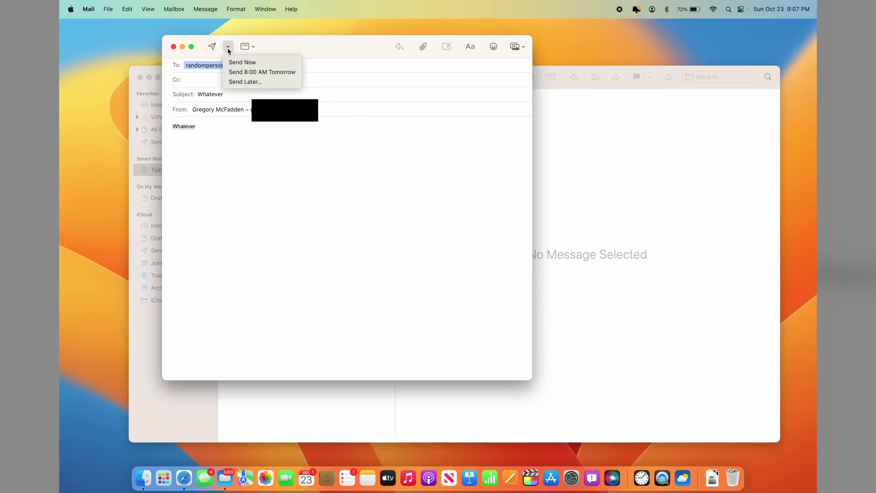
pyautogui.click(242, 82)
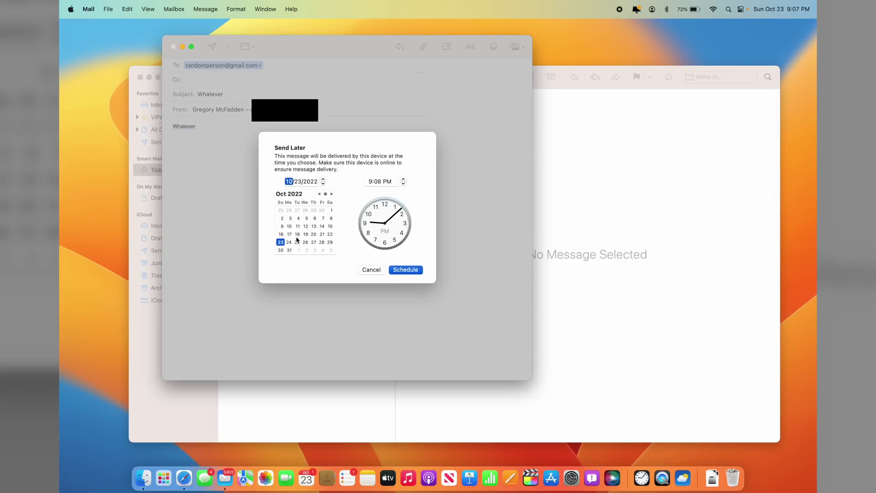
pyautogui.click(322, 243)
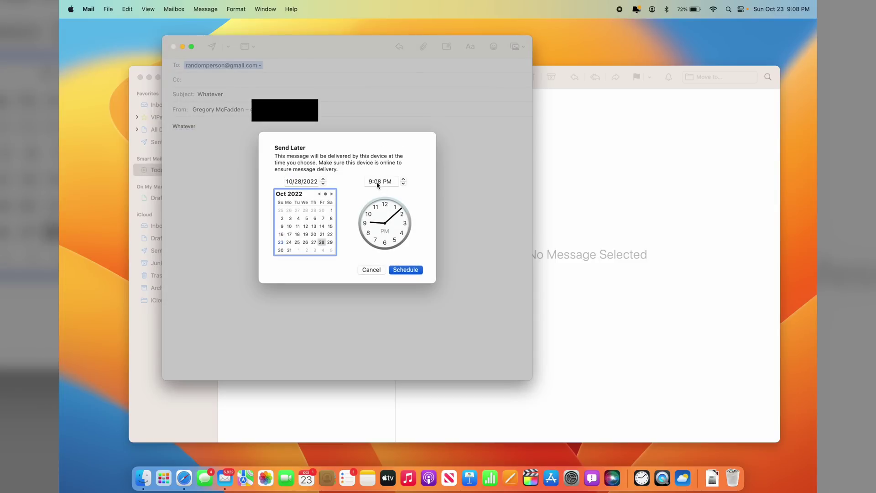
pyautogui.click(403, 184)
pyautogui.click(403, 184)
pyautogui.click(403, 184)
pyautogui.click(404, 184)
pyautogui.click(403, 184)
pyautogui.click(404, 185)
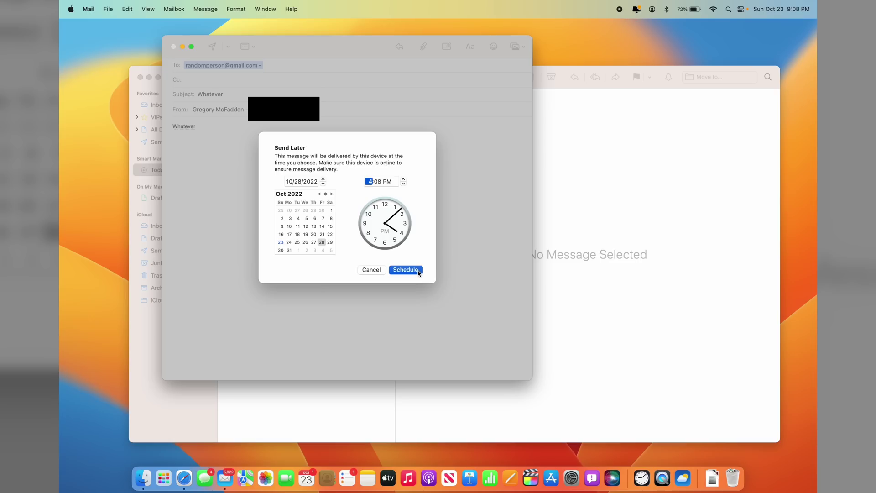
pyautogui.click(418, 272)
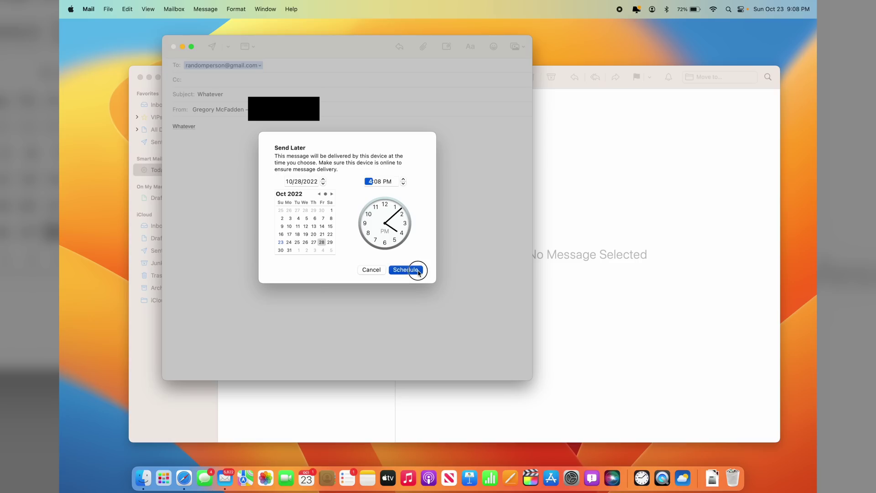